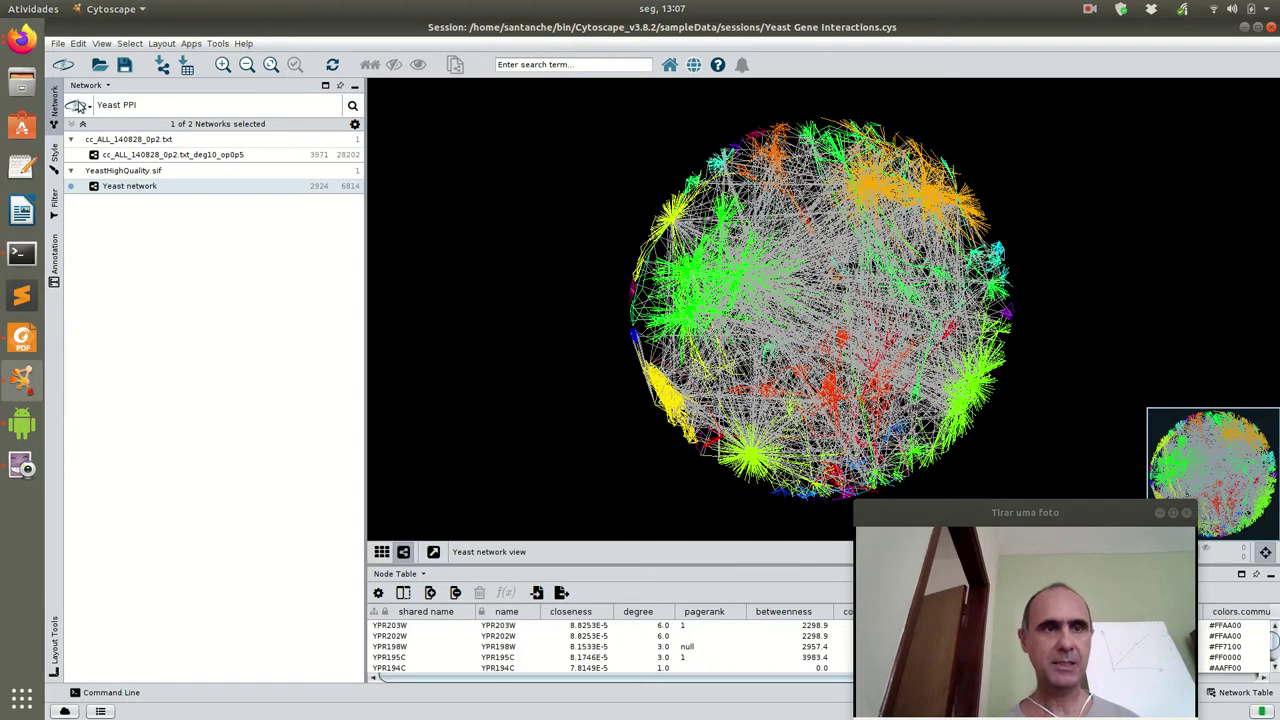
# Show the welcome page with the sample sessions and choose NDEx as the network search provider
pyautogui.click(670, 66)
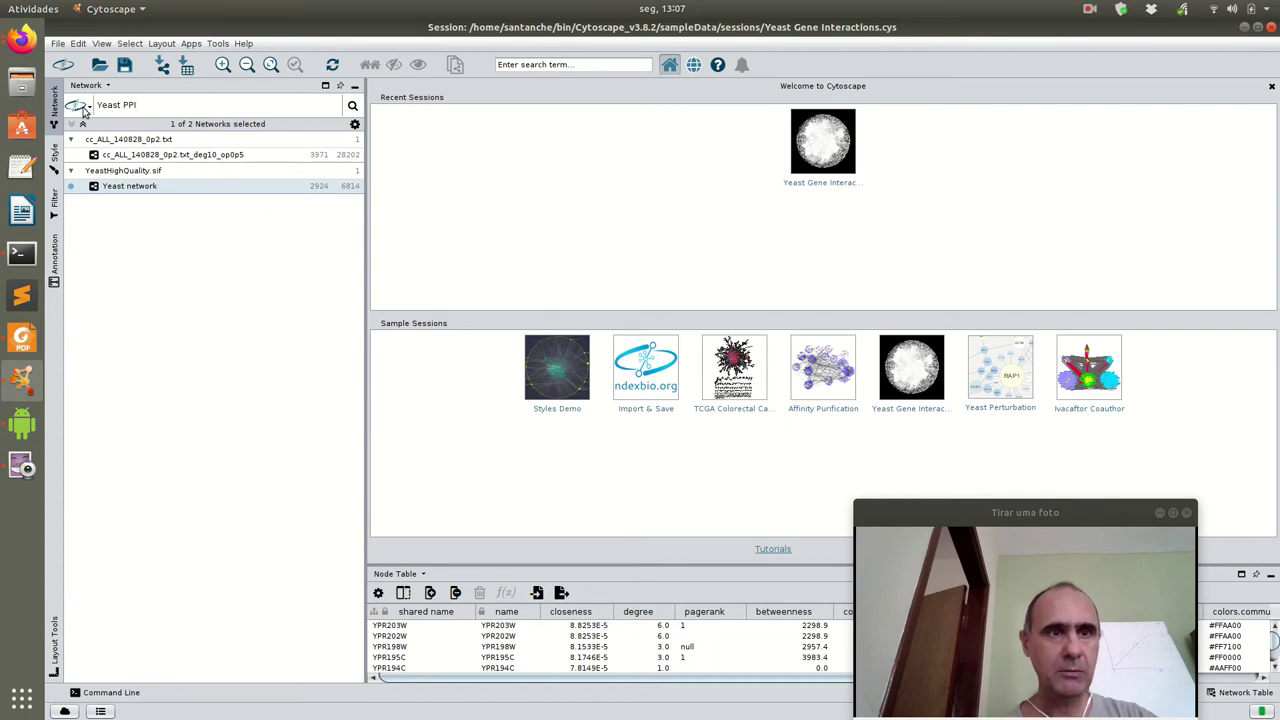
pyautogui.moveTo(137, 106); pyautogui.dragTo(94, 106)
pyautogui.click(216, 104)
pyautogui.click(88, 108)
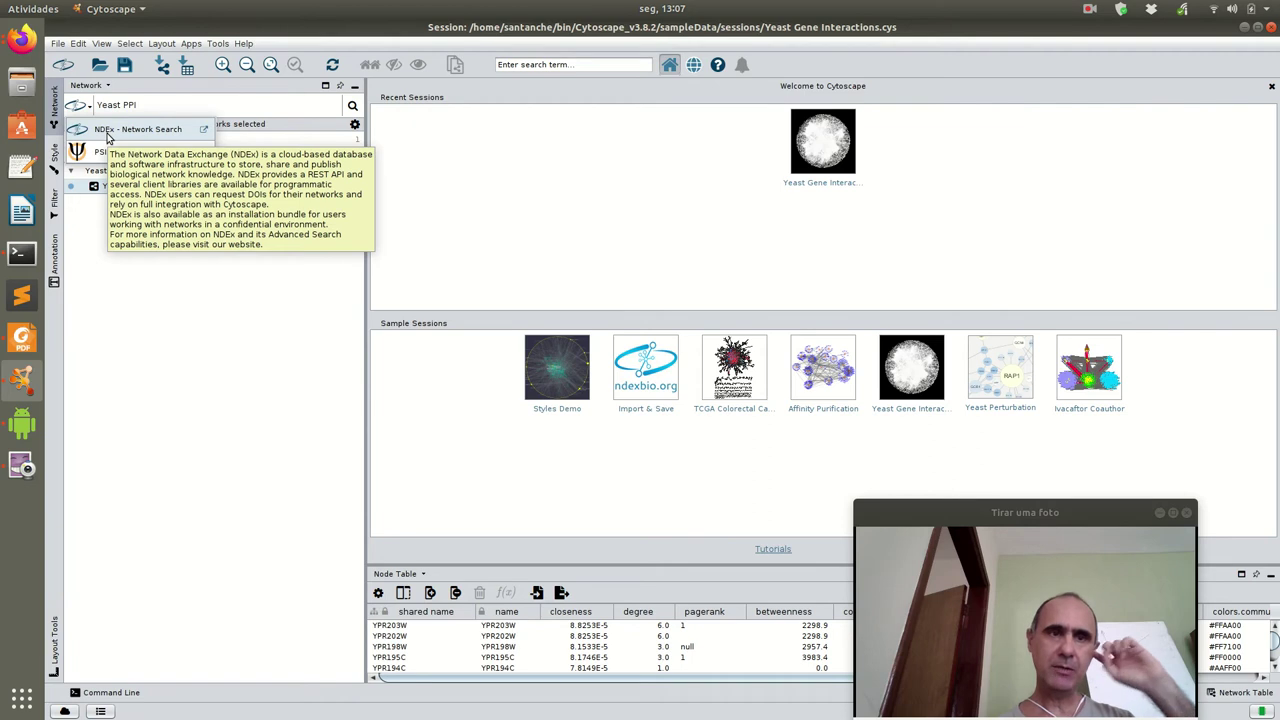
pyautogui.click(108, 135)
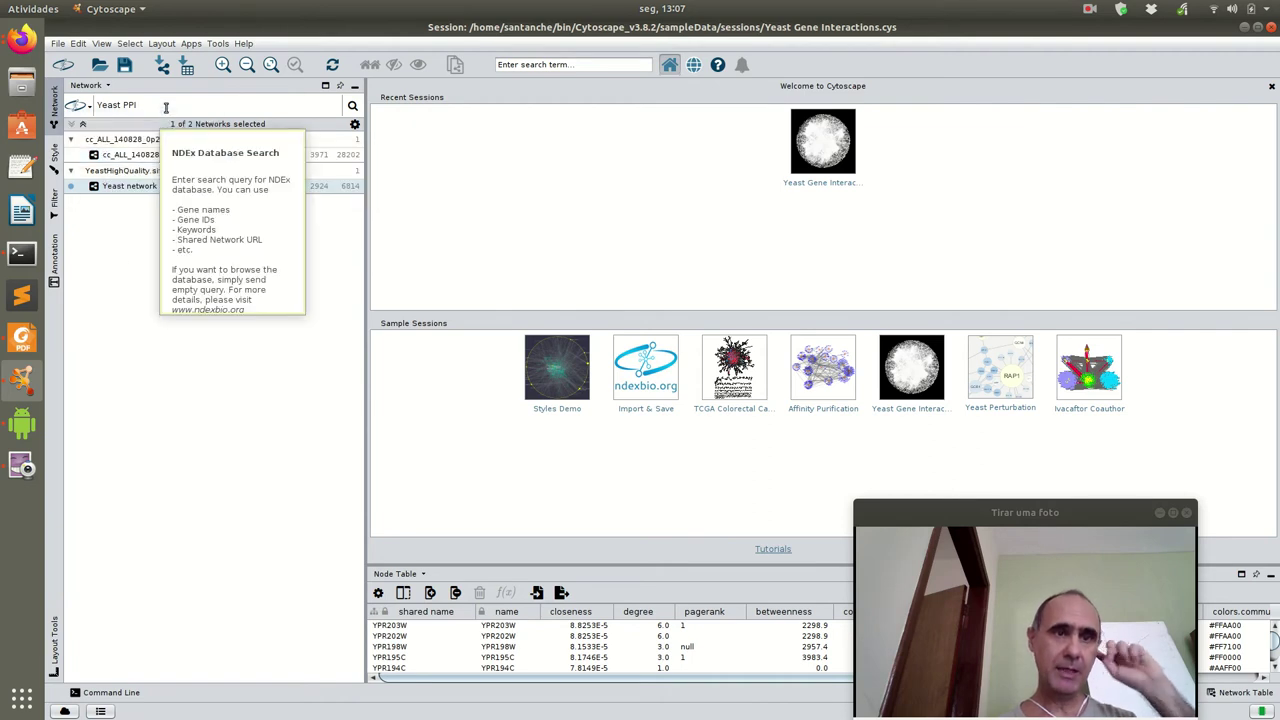
# Search NDEx for Yeast PPI, look over the network results and close the search dialog
pyautogui.click(159, 107)
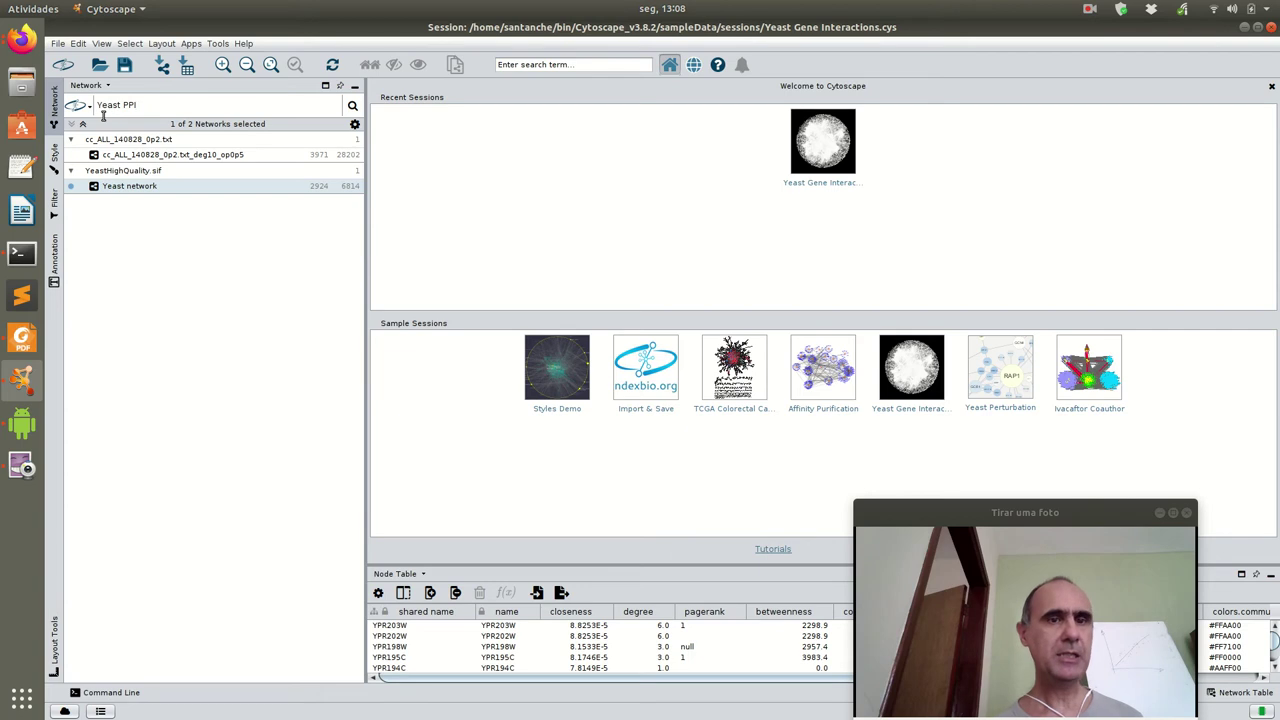
pyautogui.click(352, 107)
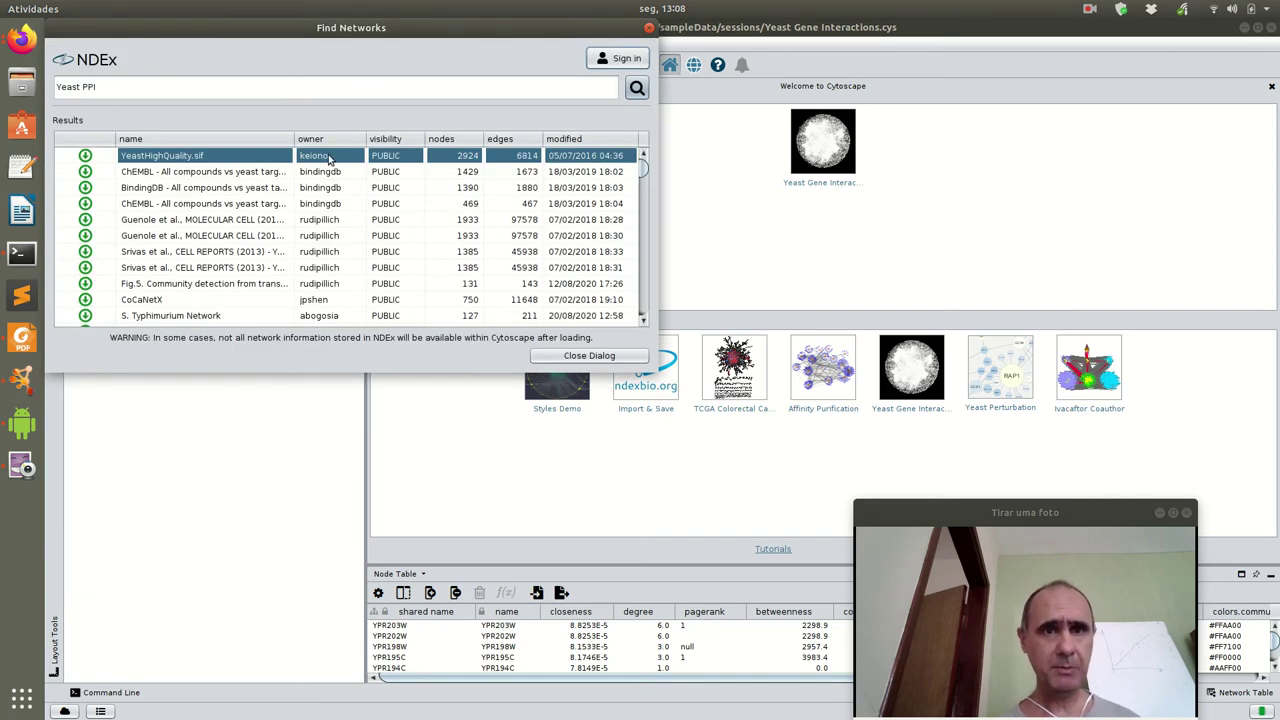
pyautogui.click(649, 30)
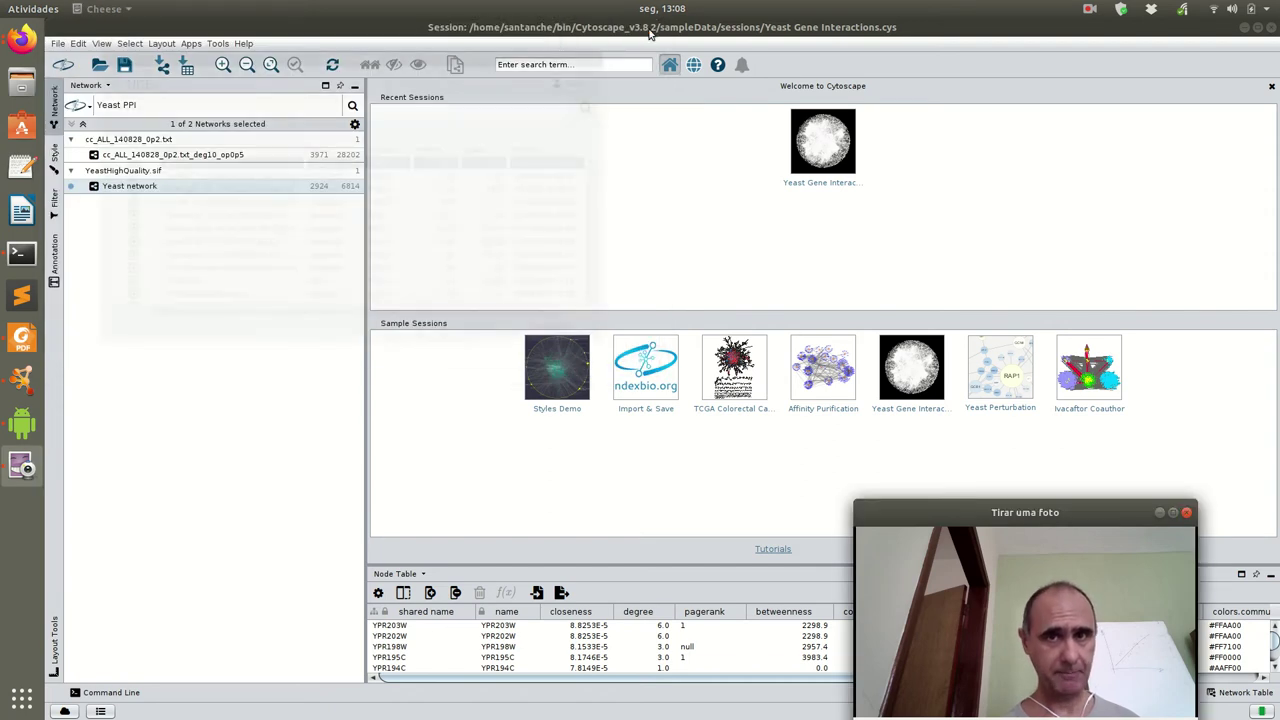
# Narrow the network list panel and display the Yeast network view from the YeastHighQuality.sif collection
pyautogui.click(133, 193)
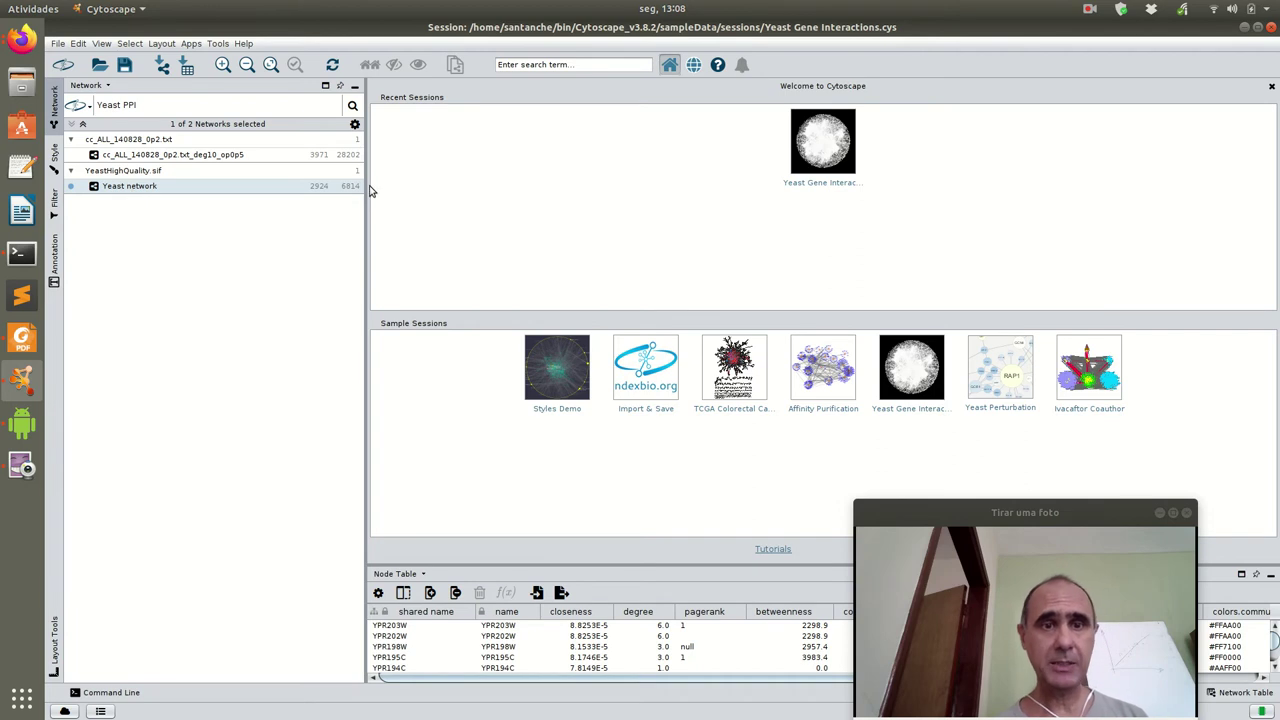
pyautogui.moveTo(362, 186); pyautogui.dragTo(296, 193)
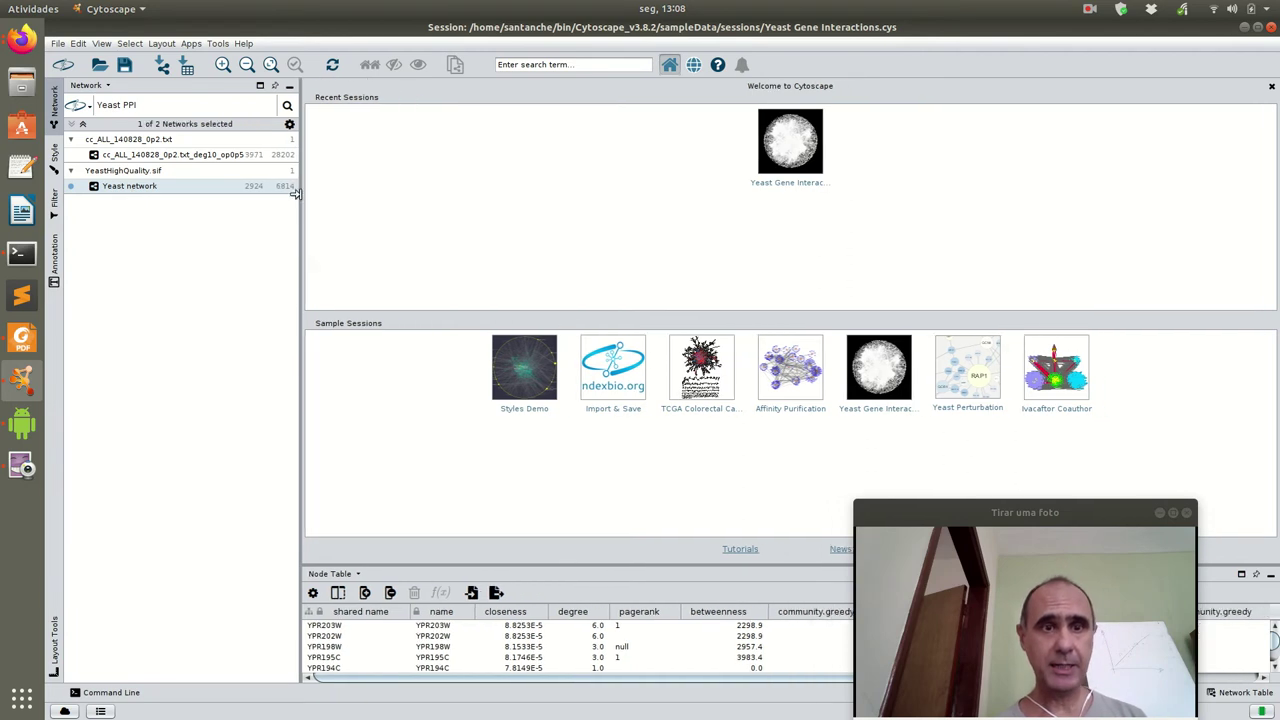
pyautogui.click(114, 173)
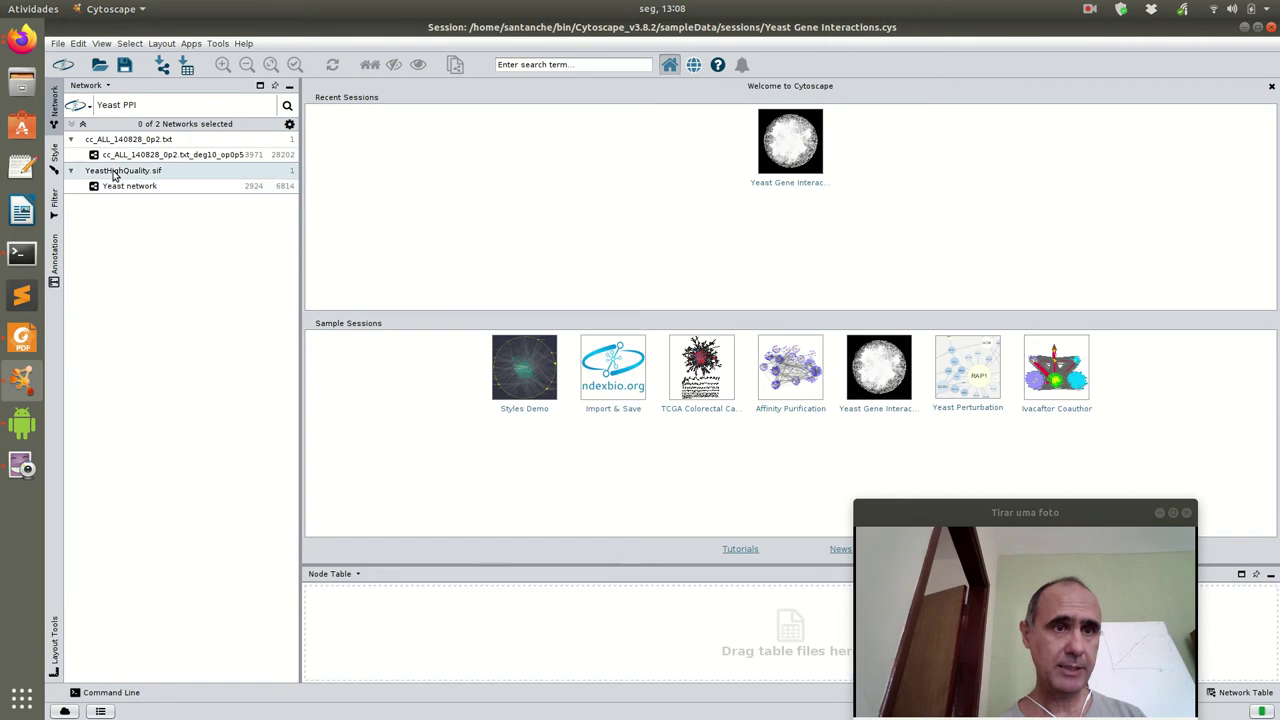
pyautogui.click(119, 191)
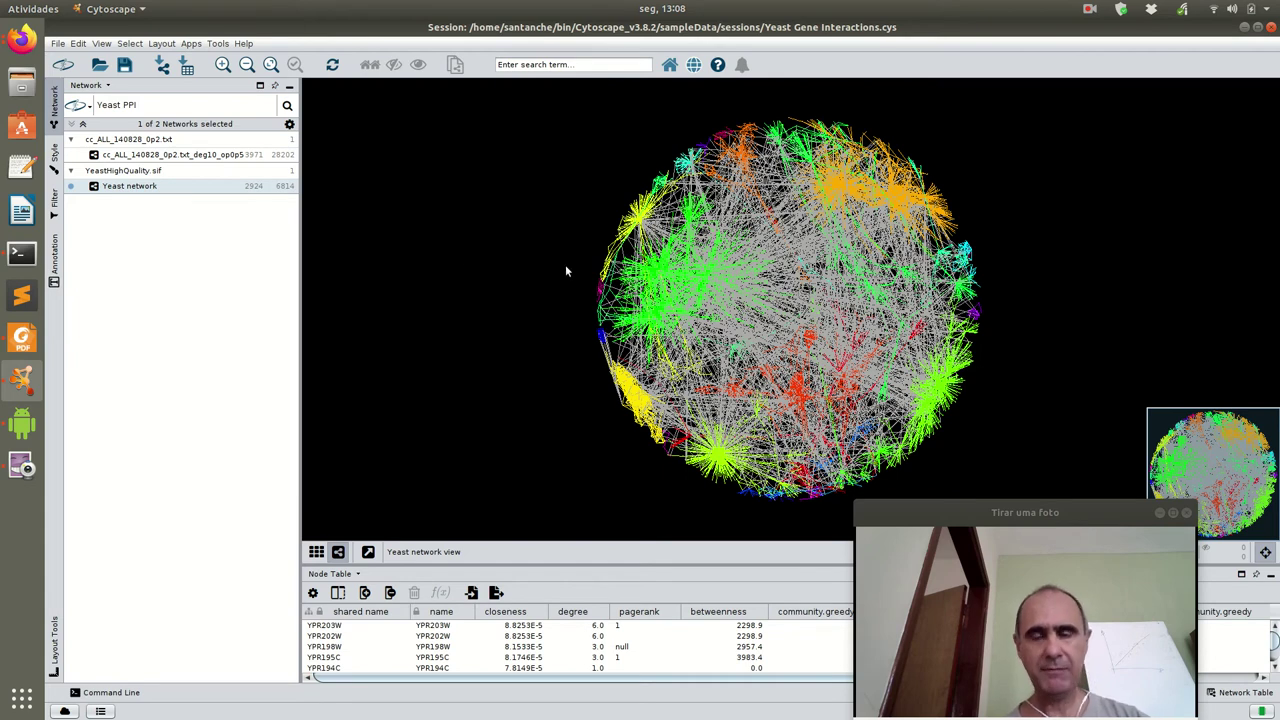
pyautogui.scroll(1, 509, 308)
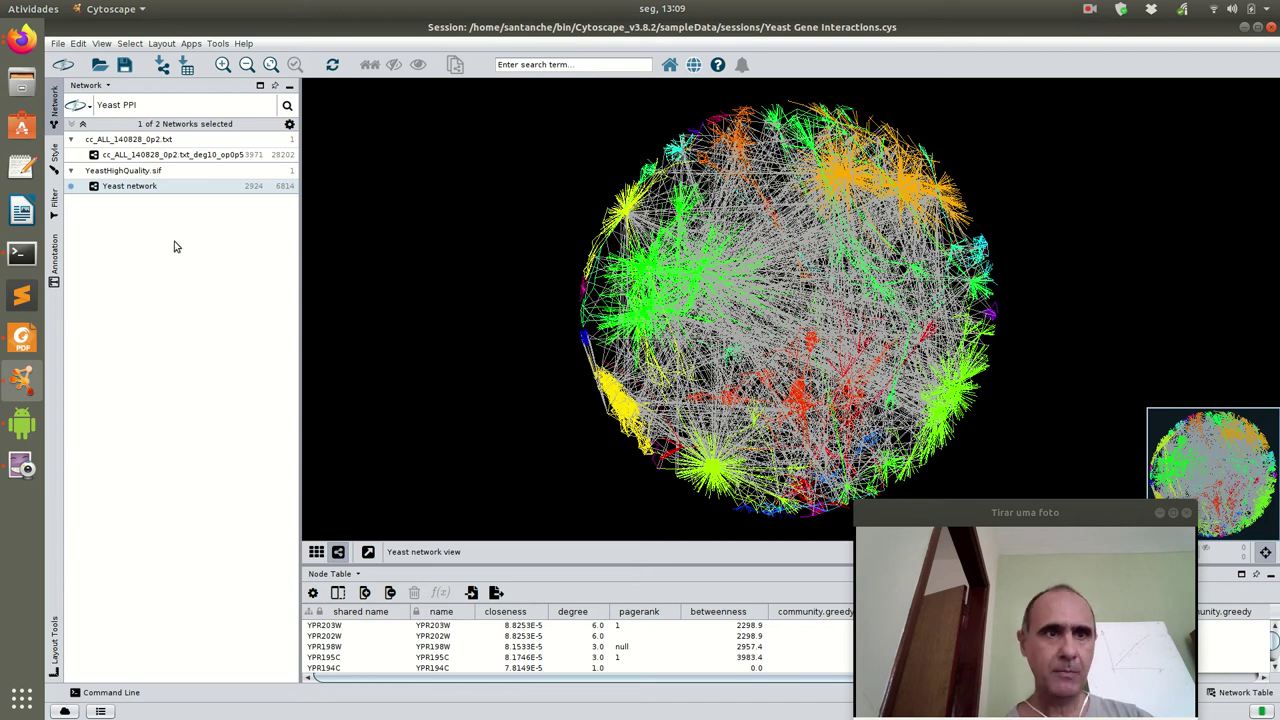
# Apply the cc_ALL_140828_0p2.txt-Style visual style to the Yeast network and return to the network list
pyautogui.click(55, 160)
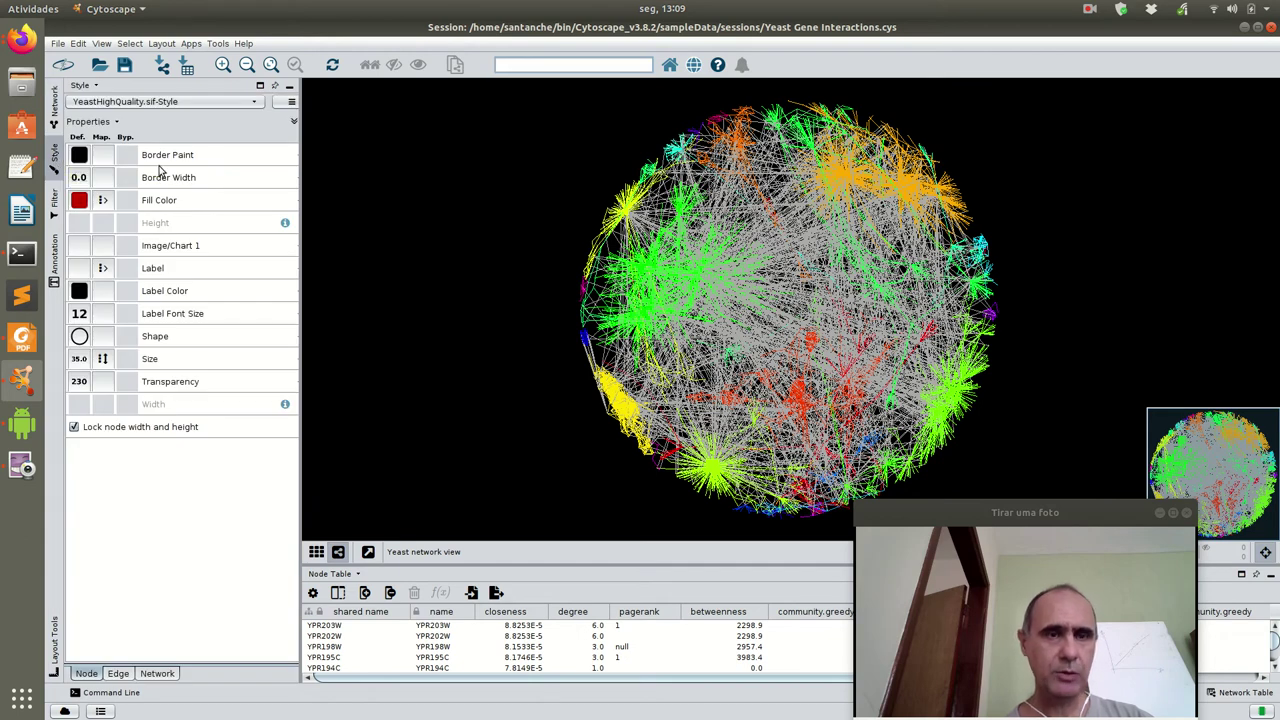
pyautogui.click(148, 102)
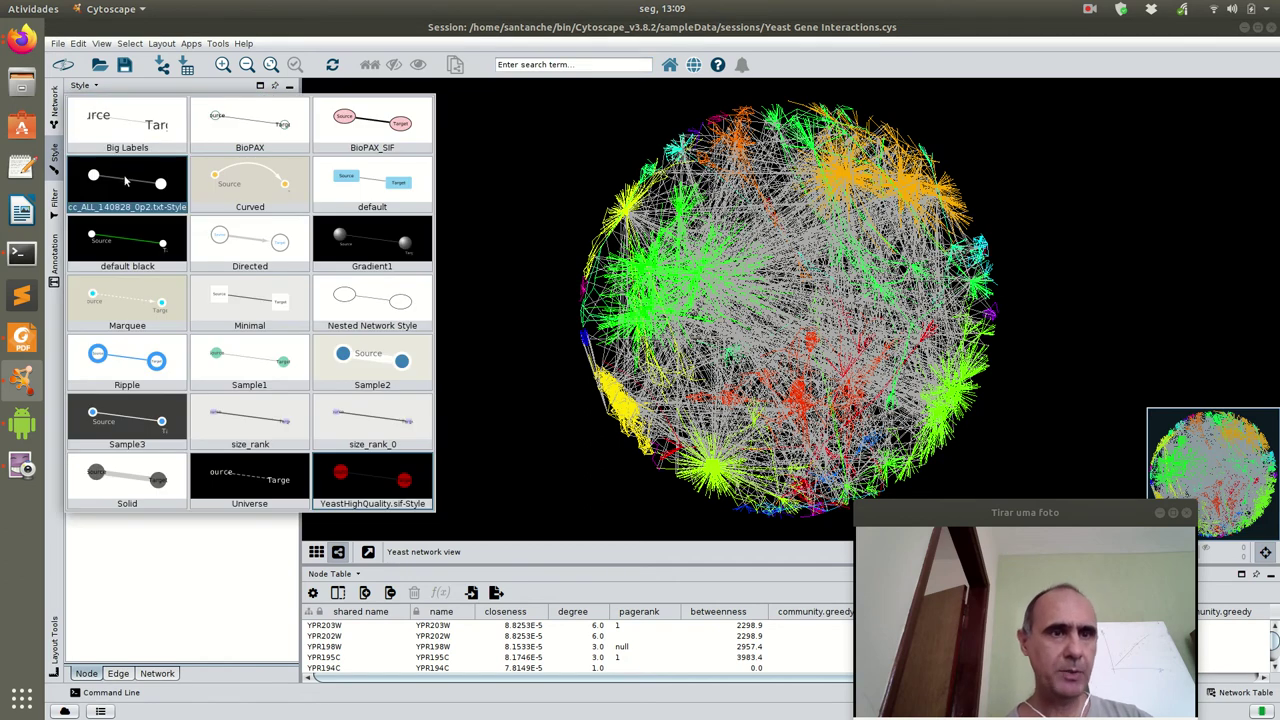
pyautogui.click(125, 180)
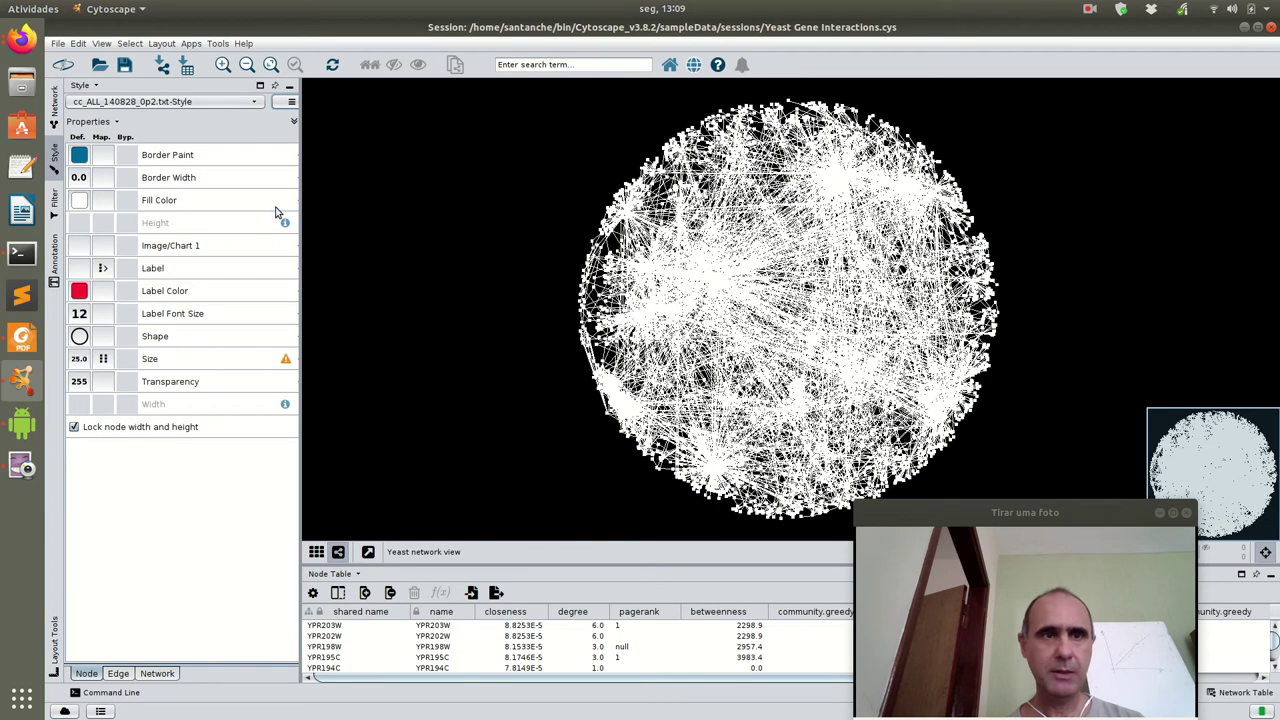
pyautogui.click(53, 106)
# Move the webcam window clear of the node table and turn on Always Show Graphics Details for the network view
pyautogui.moveTo(1019, 516); pyautogui.dragTo(255, 247)
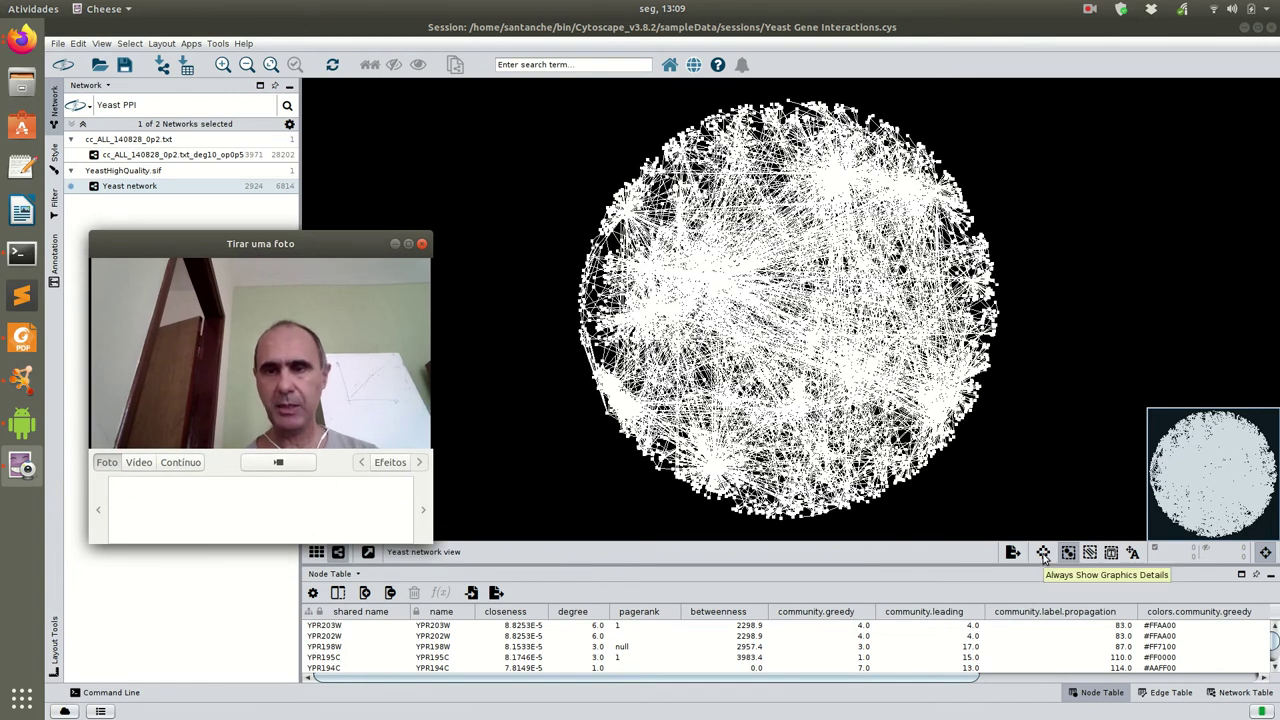
pyautogui.click(1043, 553)
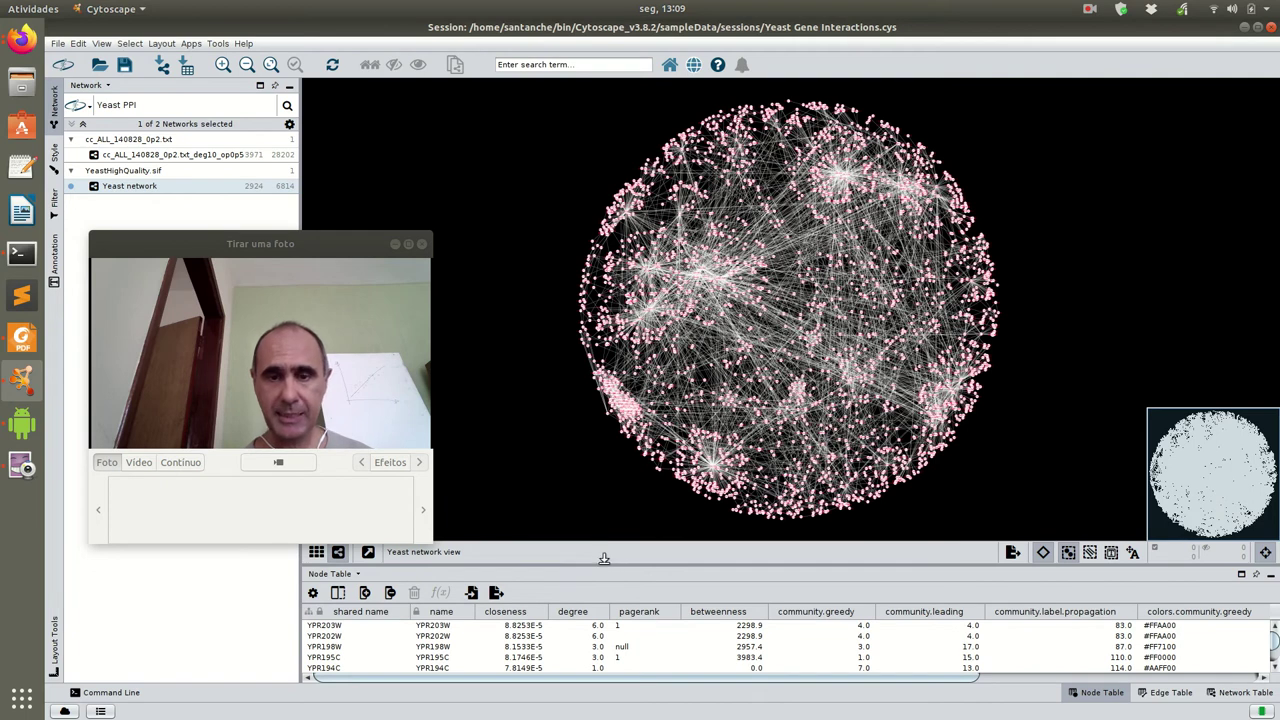
# Try to enlarge the table area, and show the Edge Table to examine the first edge's source and target nodes
pyautogui.moveTo(604, 558); pyautogui.dragTo(604, 555)
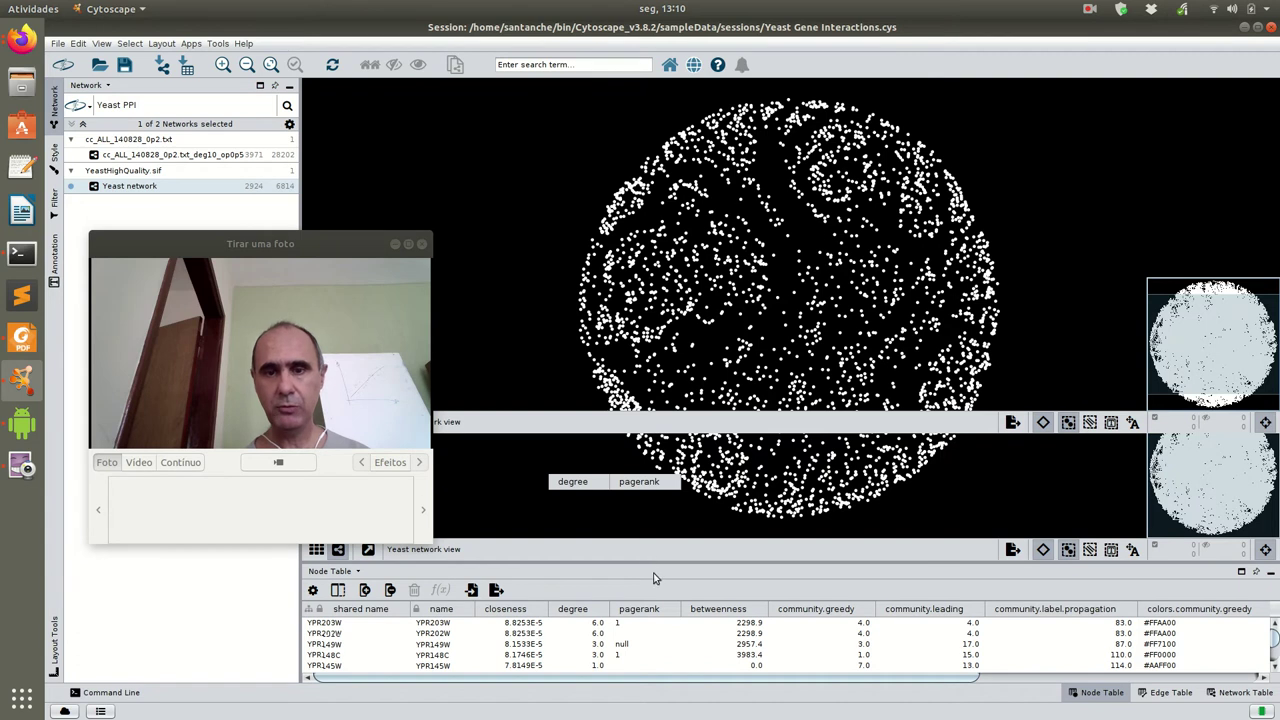
pyautogui.moveTo(654, 565); pyautogui.dragTo(654, 570)
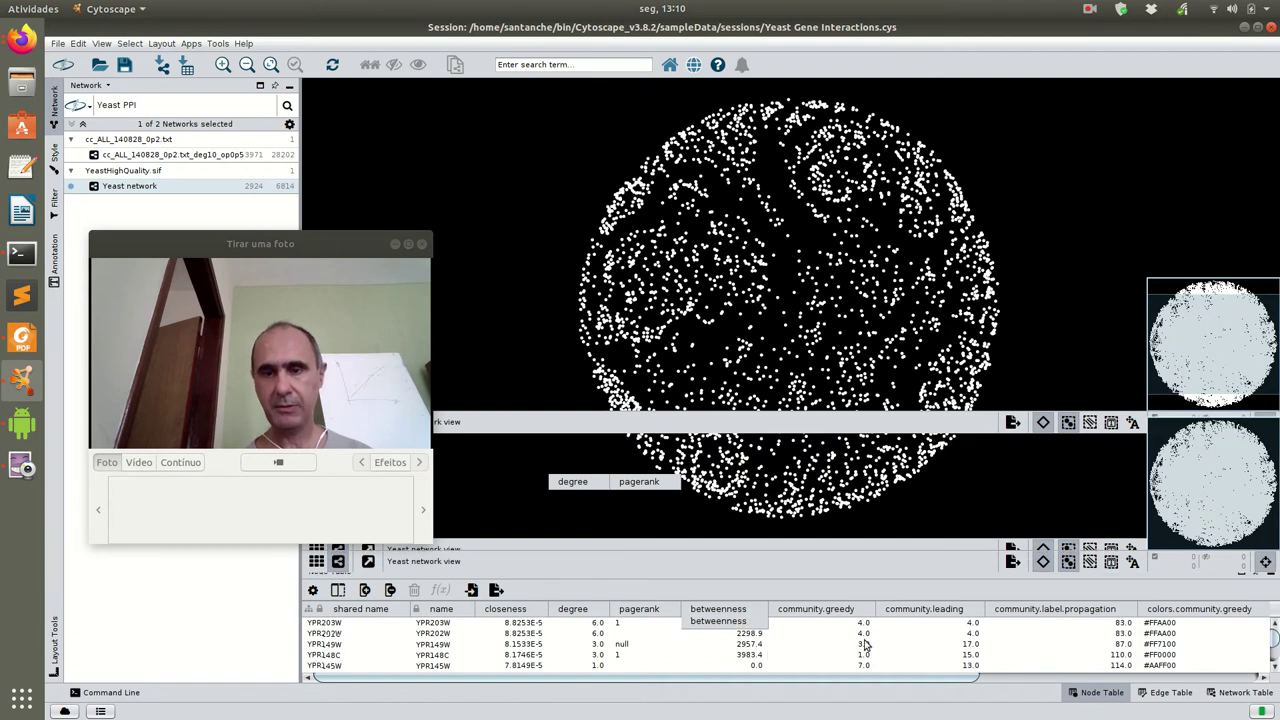
pyautogui.click(1165, 692)
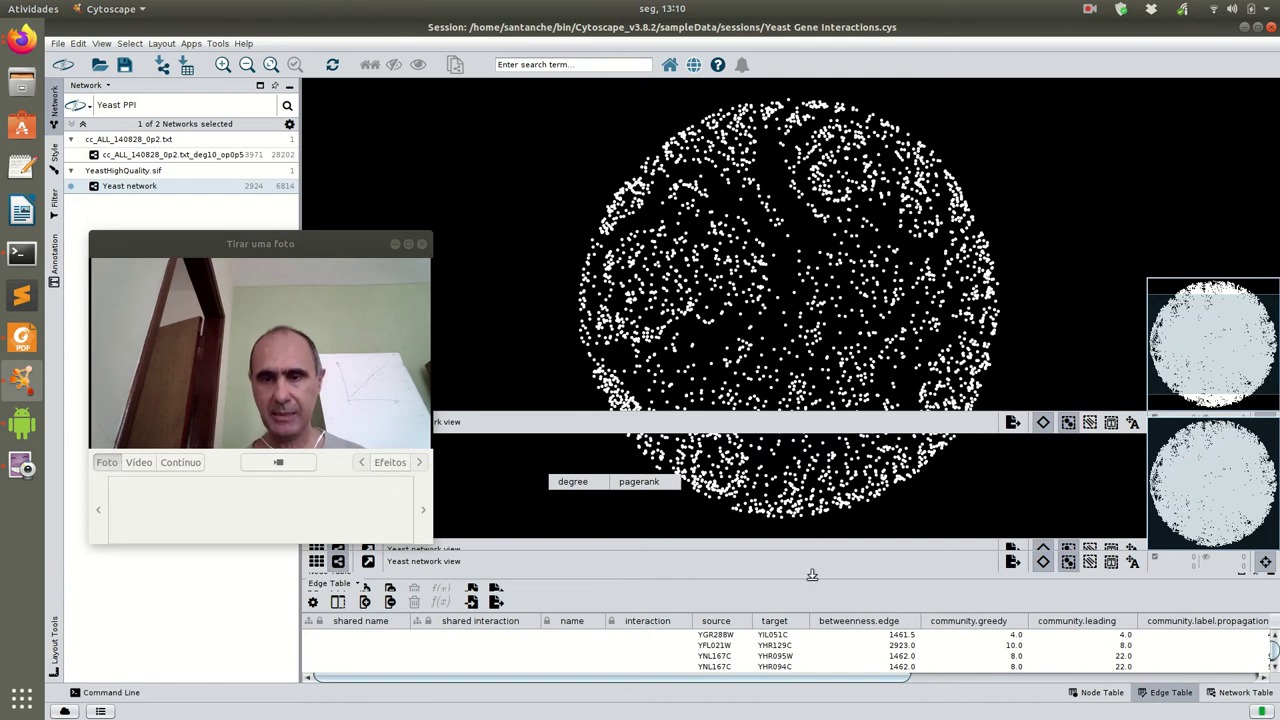
pyautogui.click(758, 636)
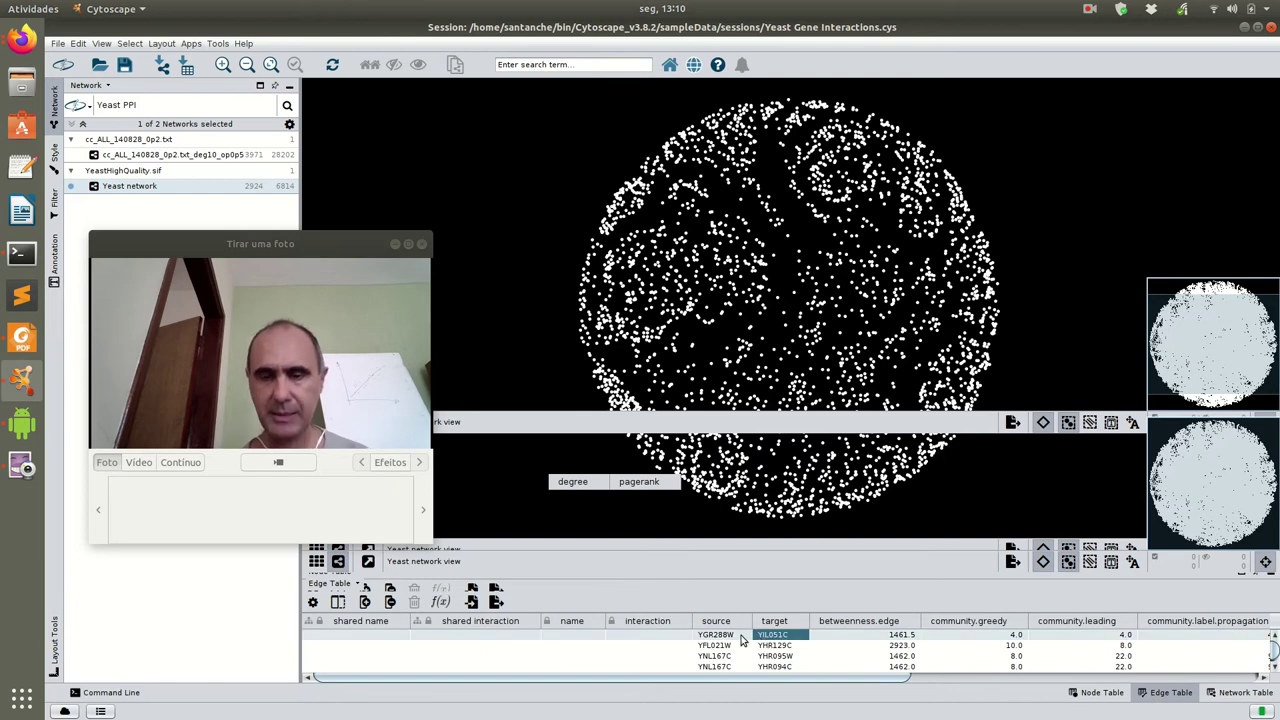
pyautogui.click(716, 638)
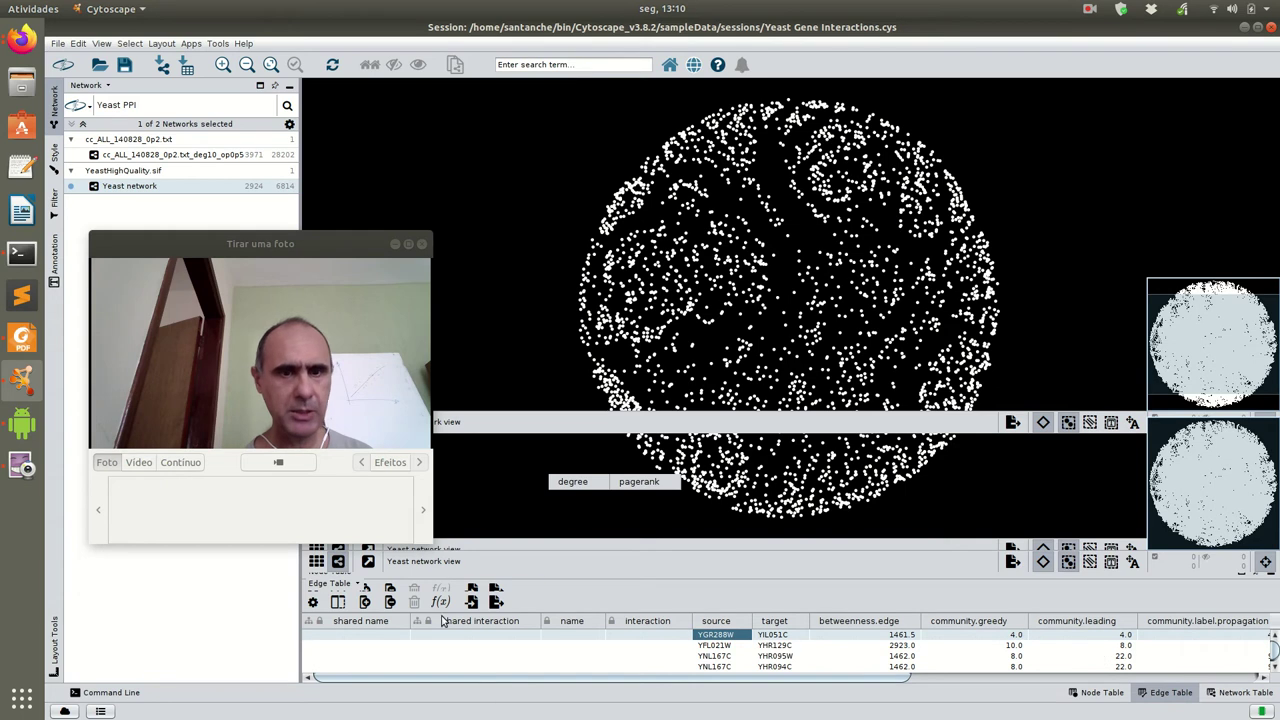
# Enlarge the webcam window and reposition it over the left part of the Cytoscape window
pyautogui.moveTo(419, 538); pyautogui.dragTo(547, 613)
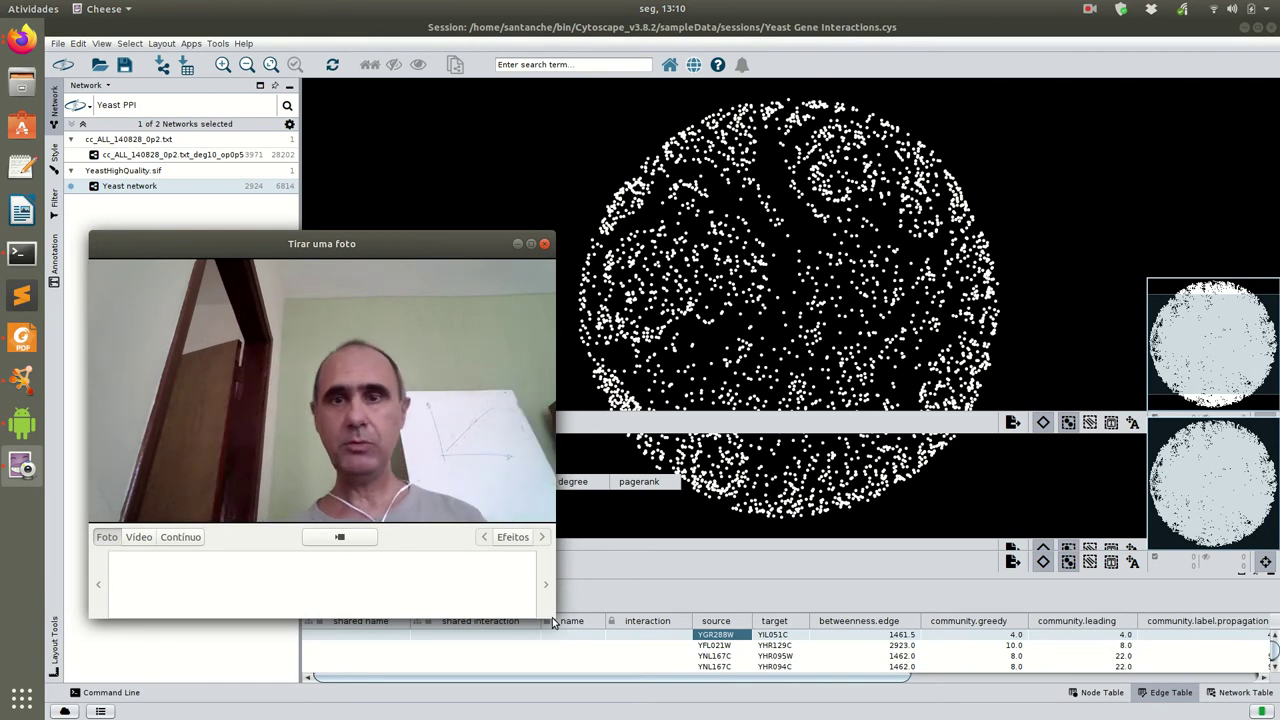
pyautogui.moveTo(952, 26); pyautogui.dragTo(880, 15)
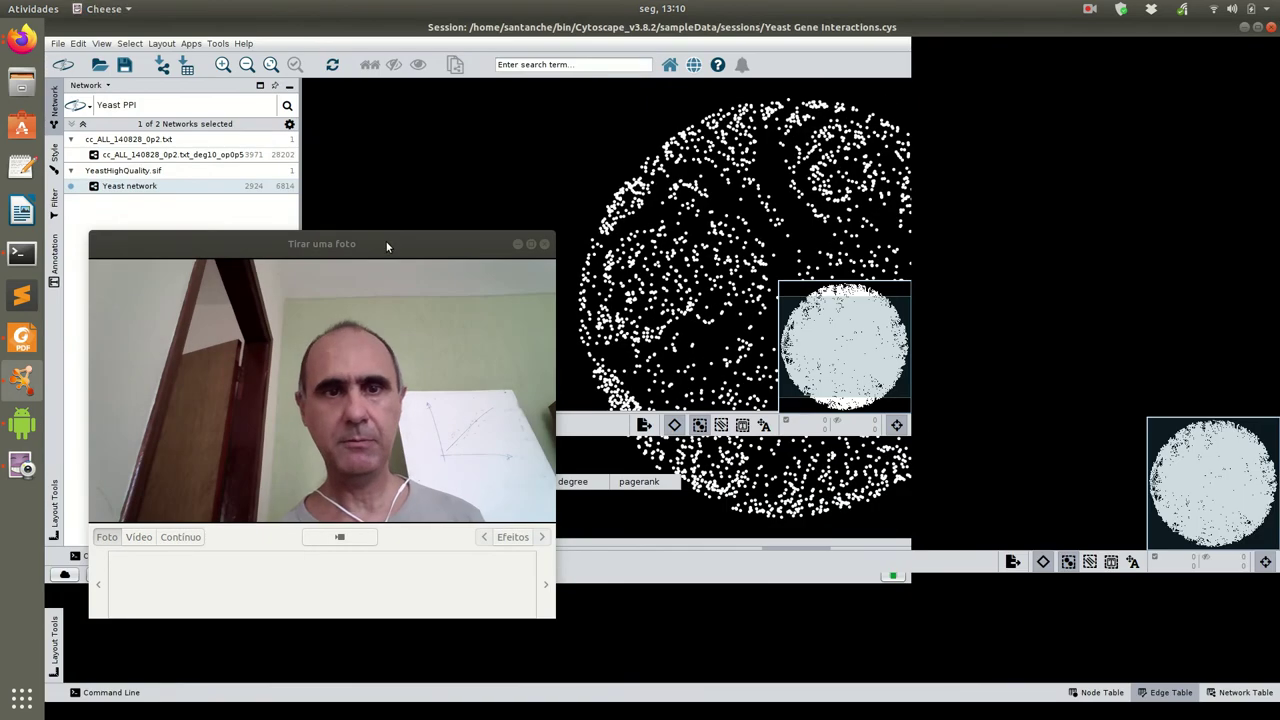
pyautogui.moveTo(389, 246); pyautogui.dragTo(1061, 281)
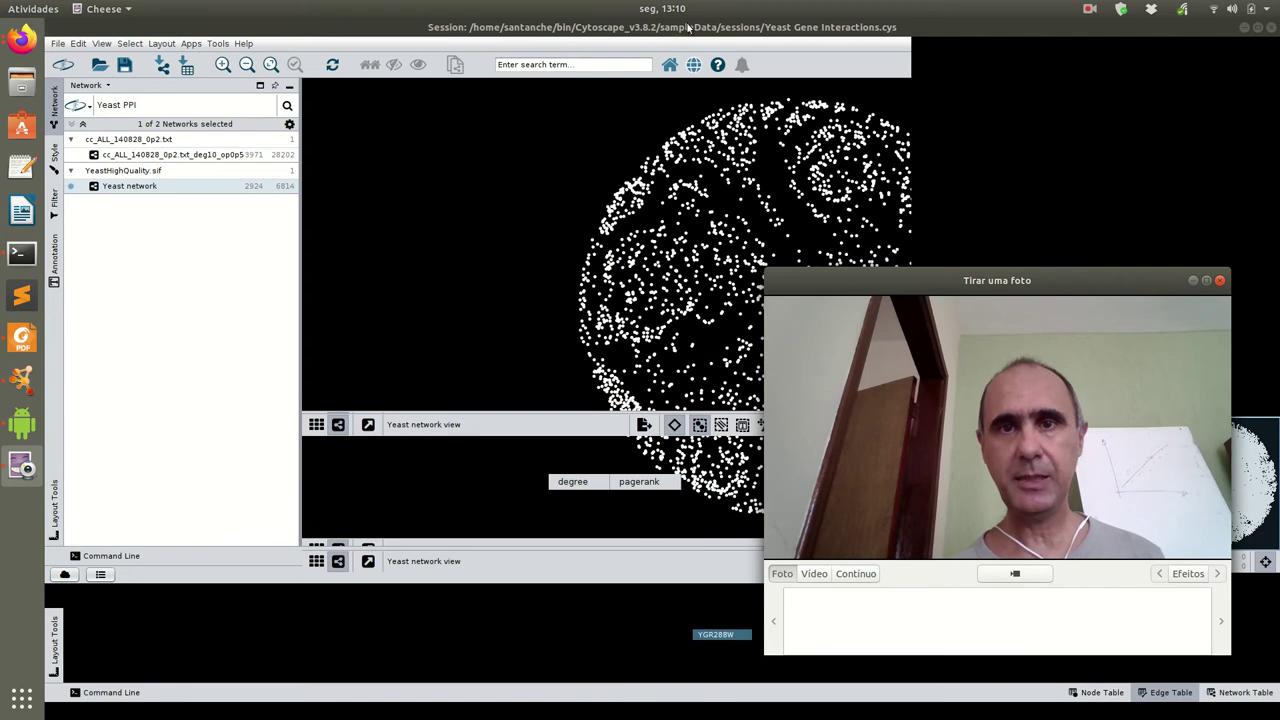
pyautogui.click(996, 194)
pyautogui.moveTo(1038, 280); pyautogui.dragTo(258, 237)
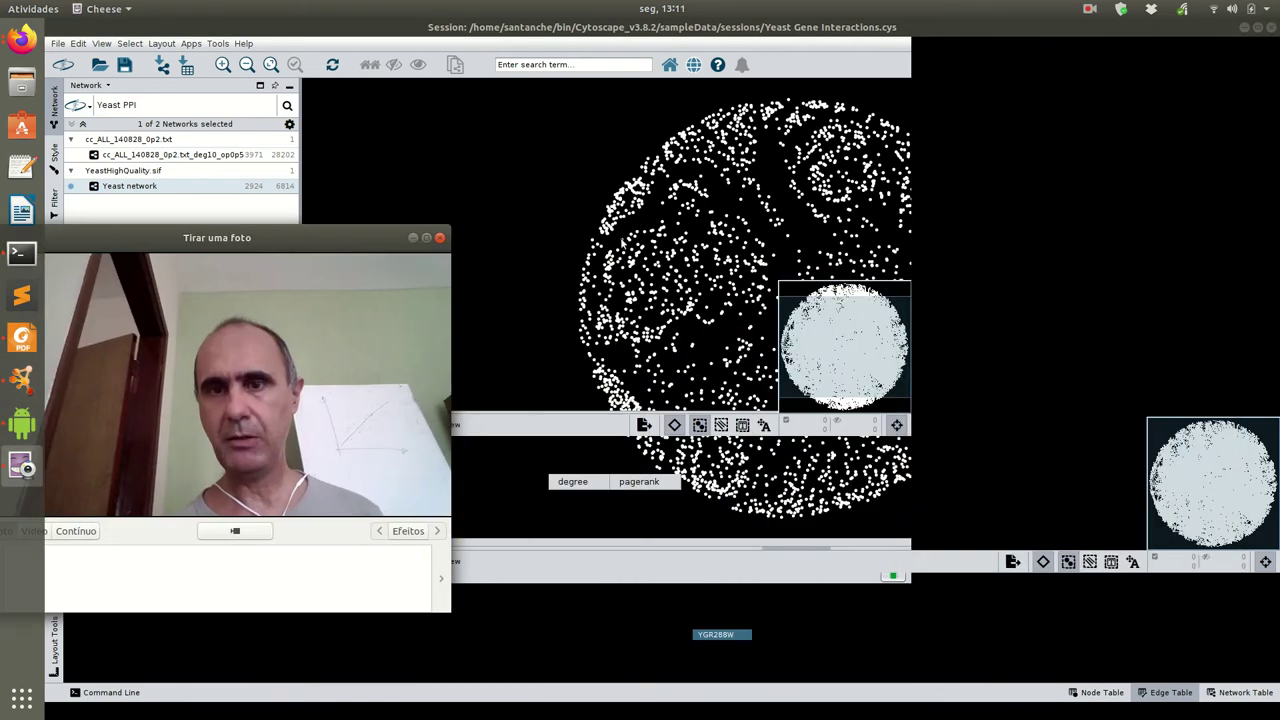
# Try to refresh the badly drawn Cytoscape window by restoring, minimizing, reopening and maximizing it
pyautogui.click(692, 241)
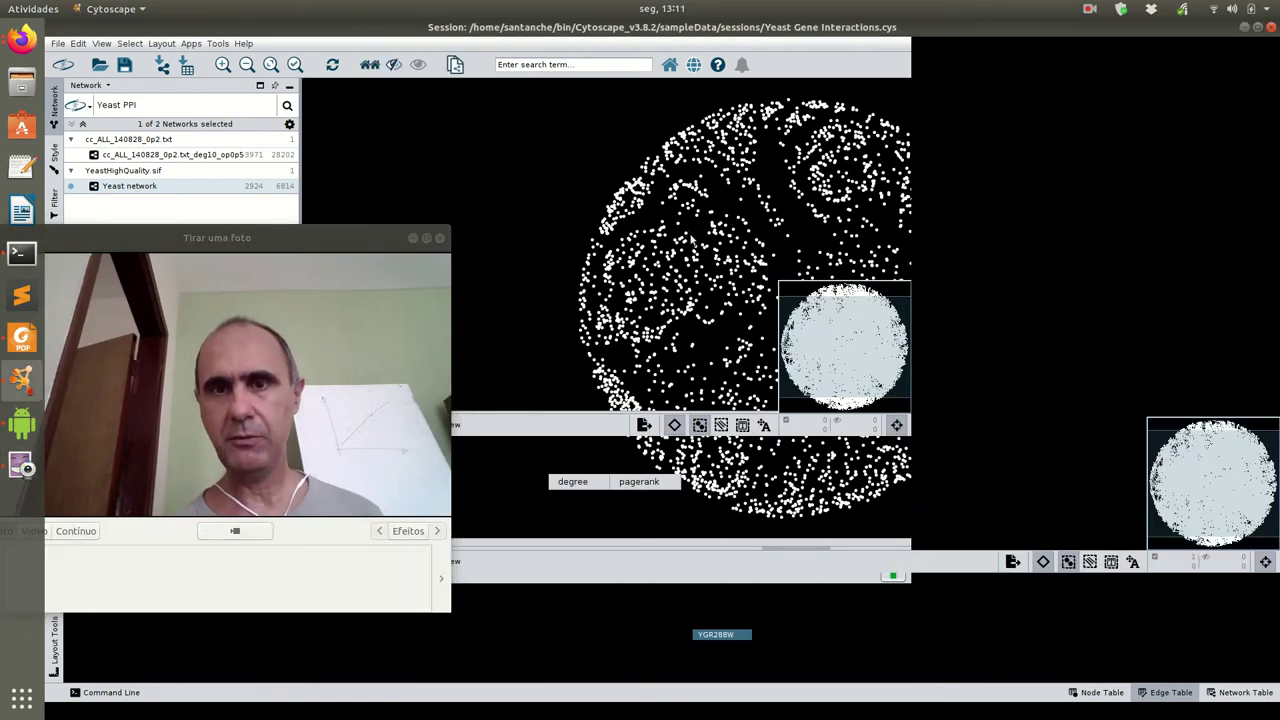
pyautogui.doubleClick(692, 27)
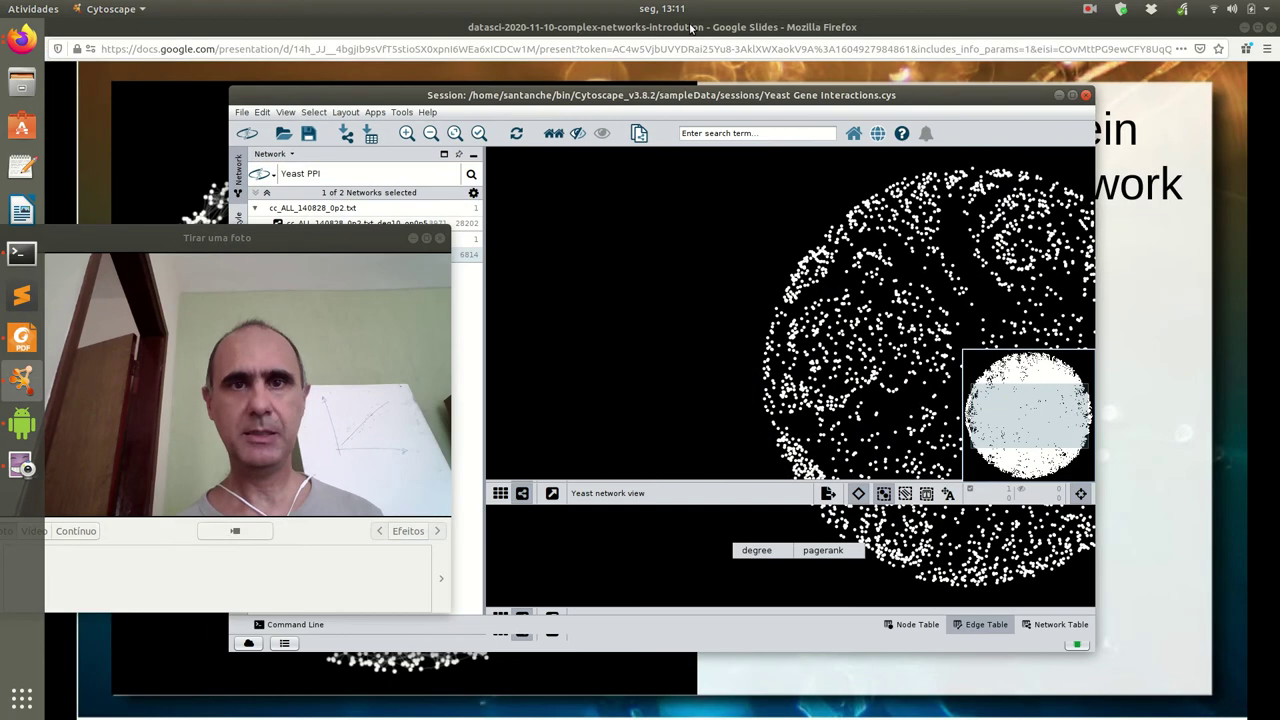
pyautogui.click(1060, 95)
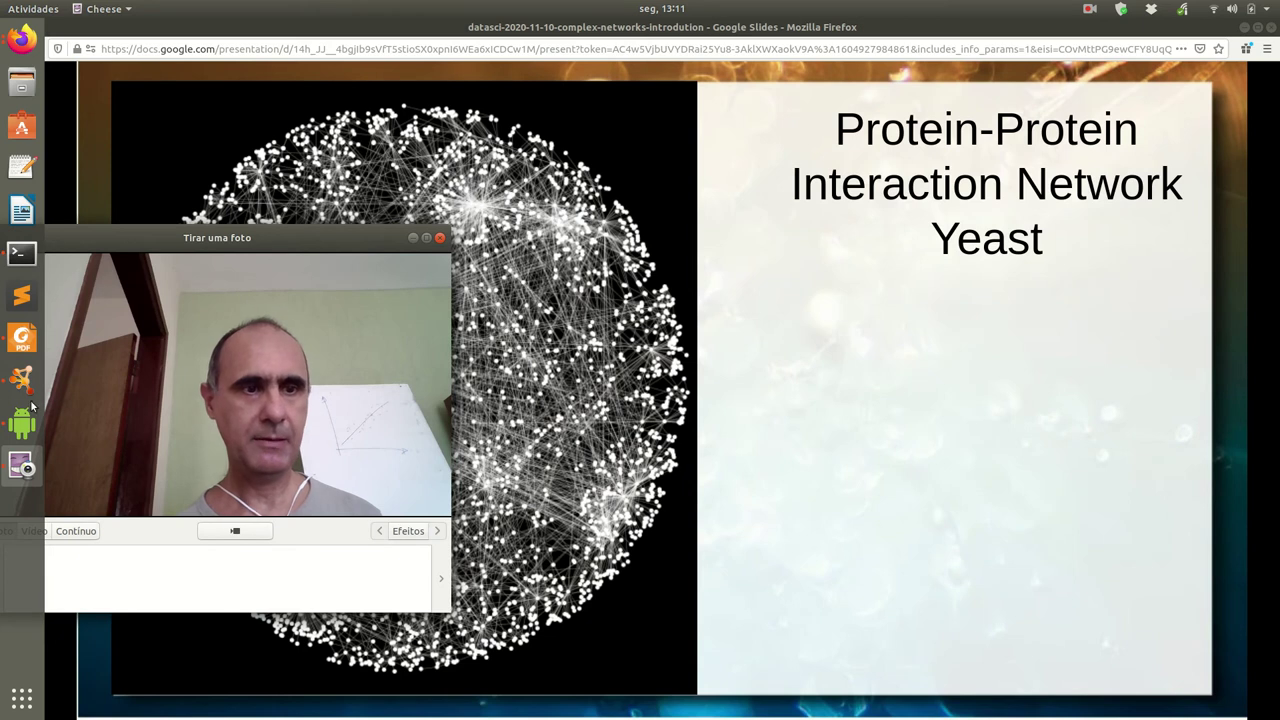
pyautogui.click(22, 380)
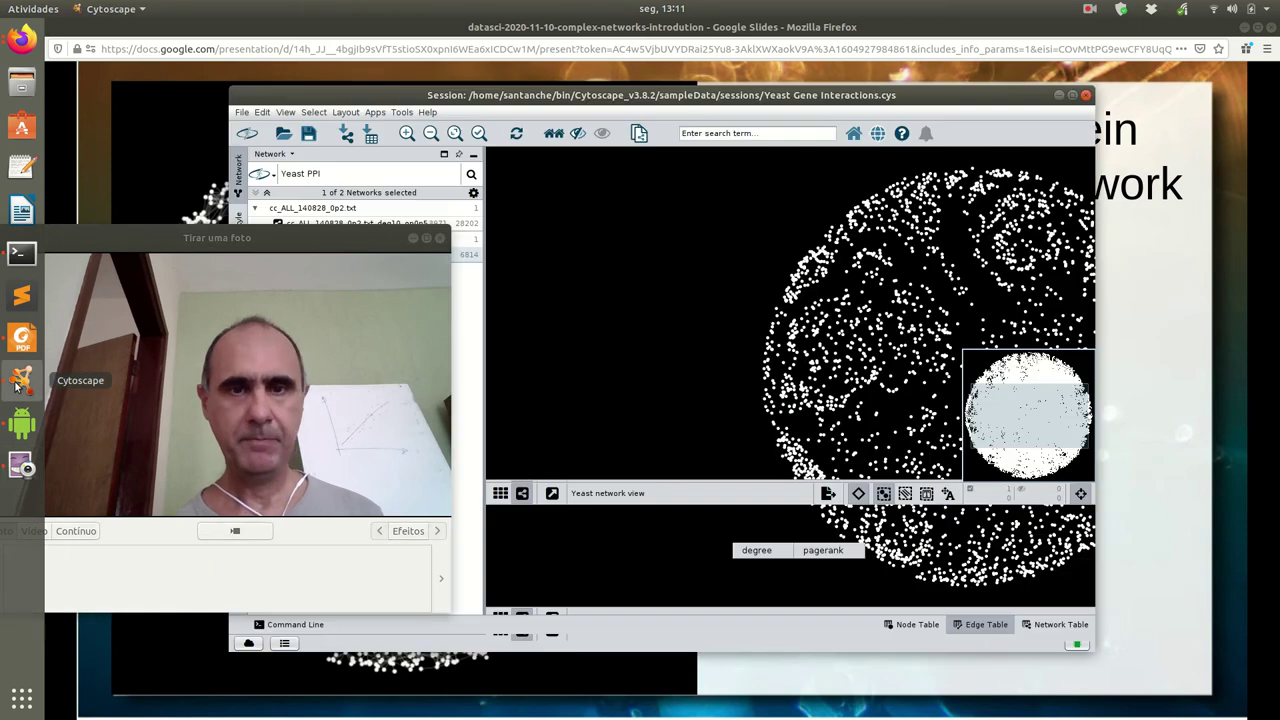
pyautogui.doubleClick(627, 97)
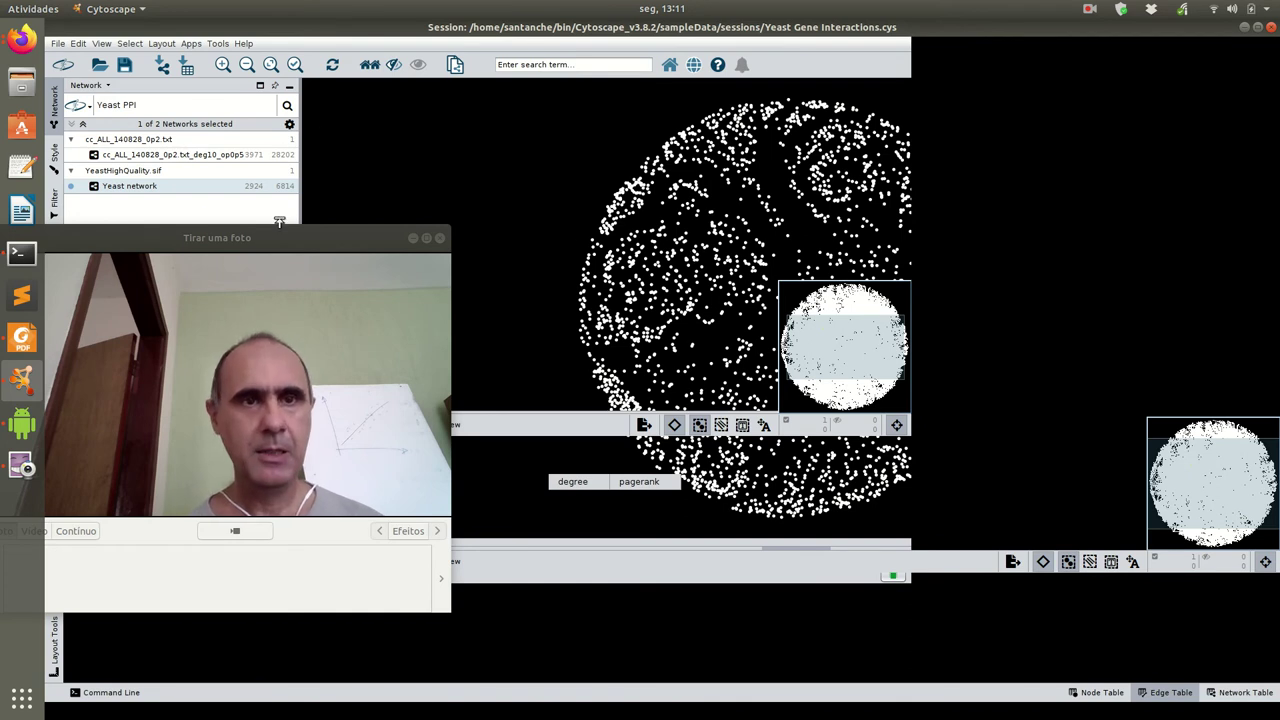
# Move the webcam window off the network list, display the cc_ALL_140828_0p2.txt_deg10_op0p5 network and reselect the Yeast network
pyautogui.moveTo(270, 237); pyautogui.dragTo(574, 153)
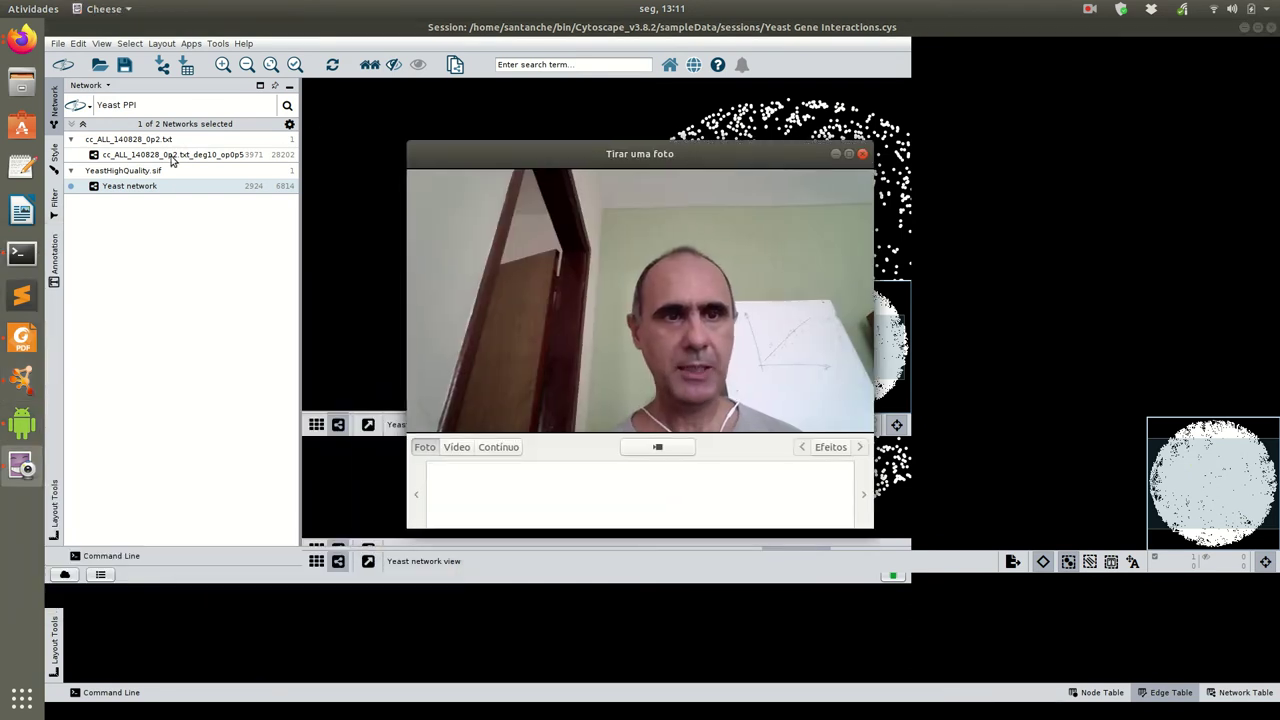
pyautogui.click(170, 158)
pyautogui.click(168, 190)
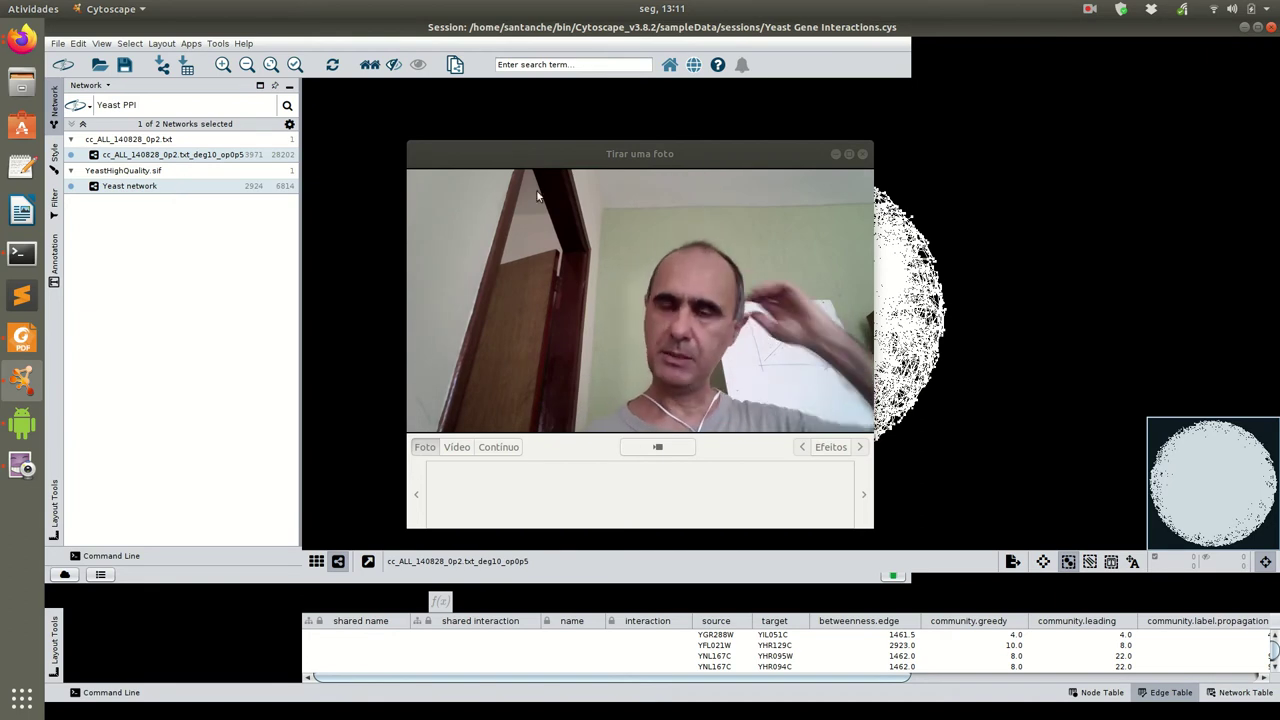
pyautogui.click(1089, 9)
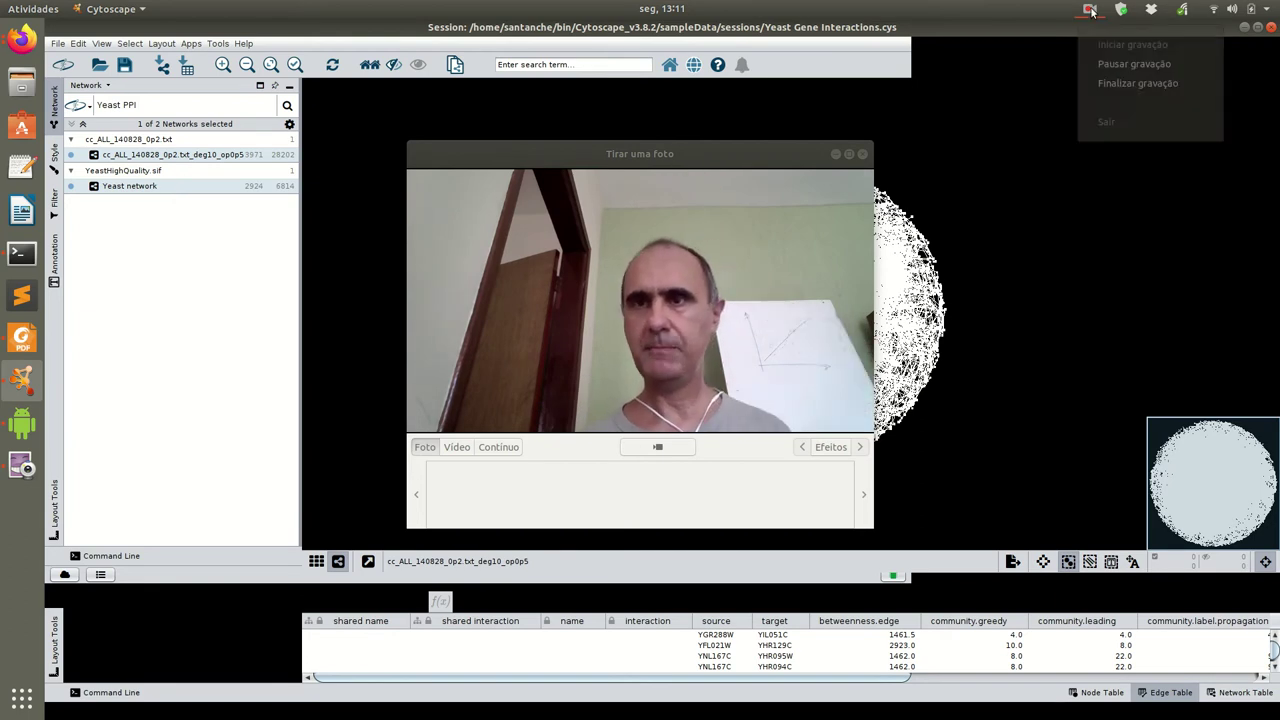
pyautogui.click(1110, 70)
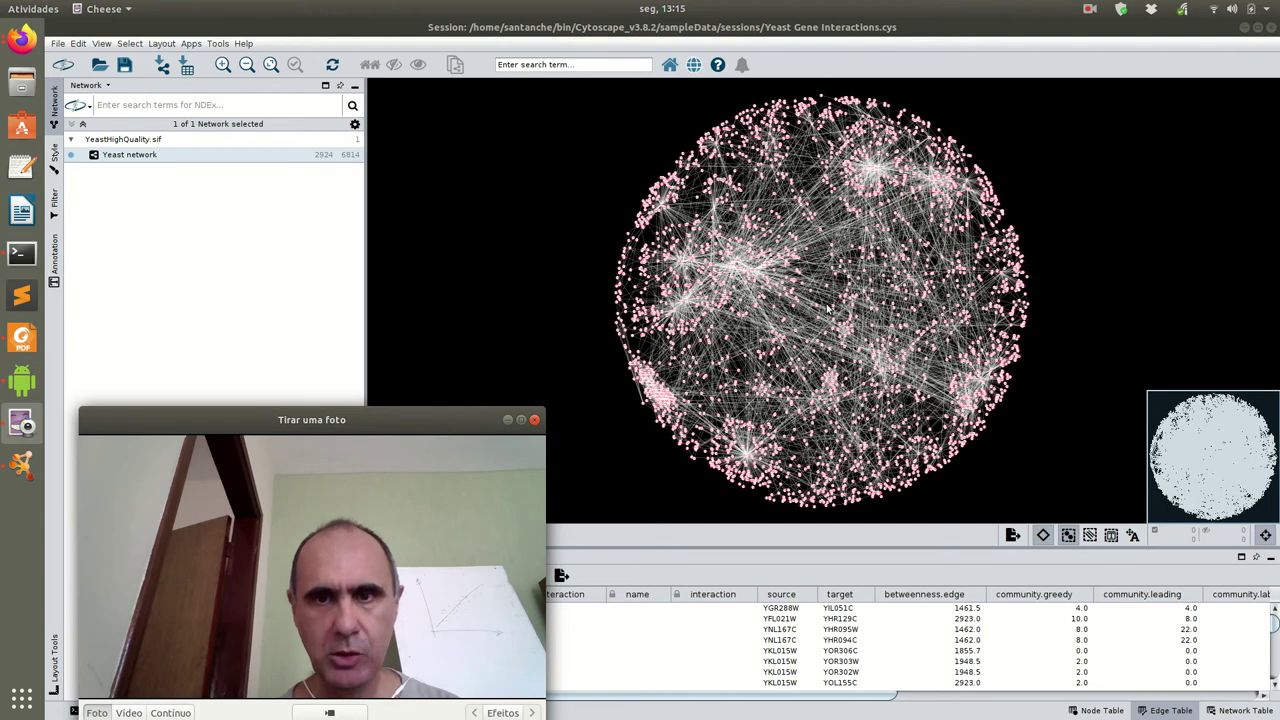
pyautogui.scroll(2, 758, 297)
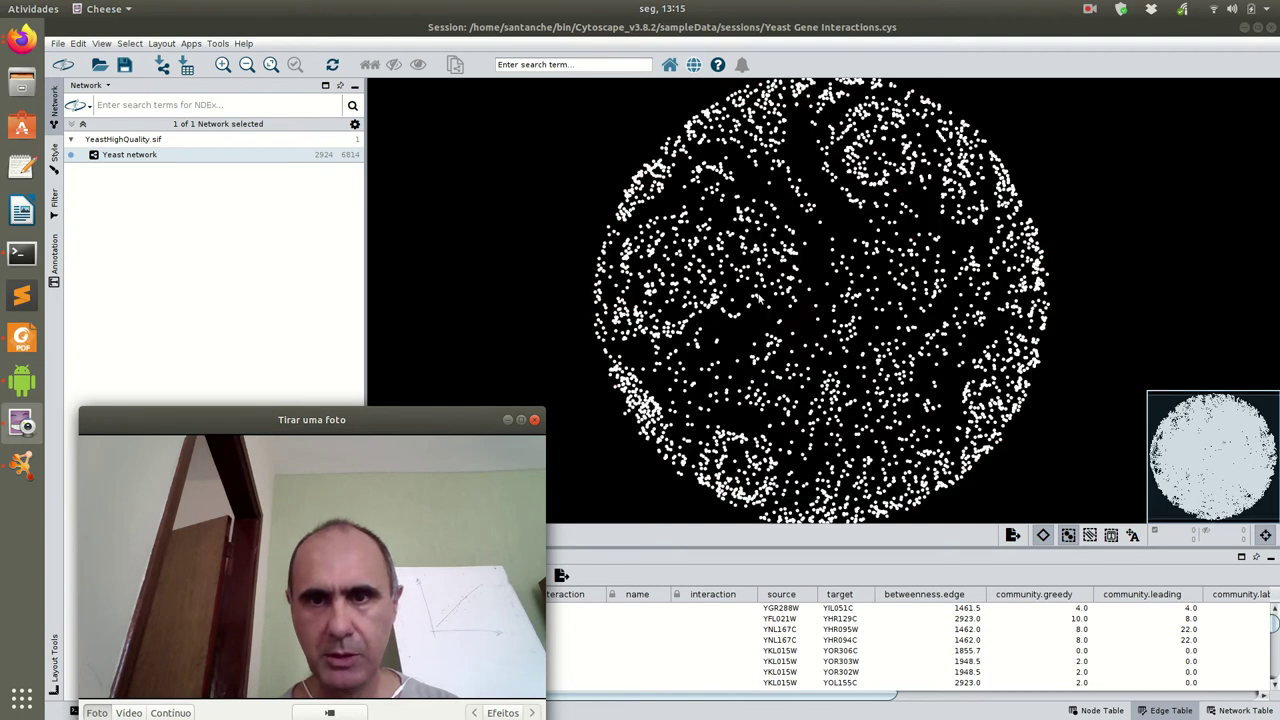
# Examine the Yeast network's densely connected hubs up close, and switch to the Protein-Protein Interaction Network Yeast slide in Firefox
pyautogui.scroll(3, 758, 297)
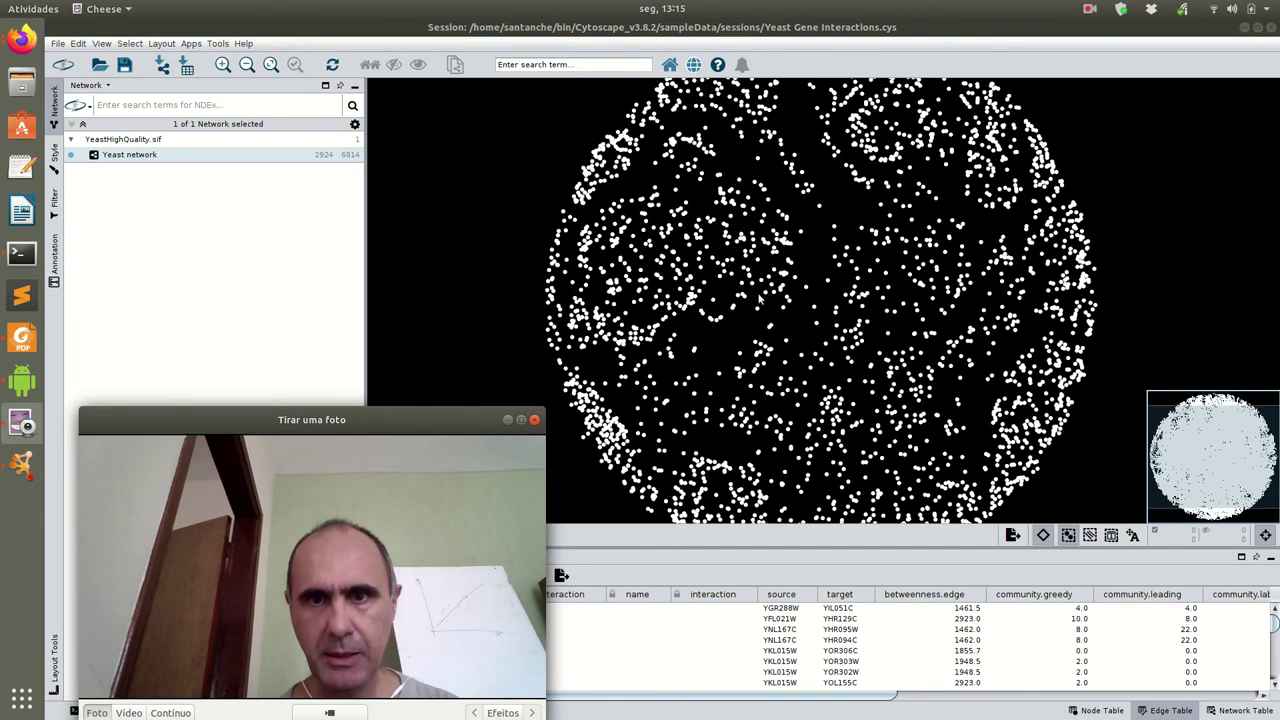
pyautogui.scroll(4, 758, 297)
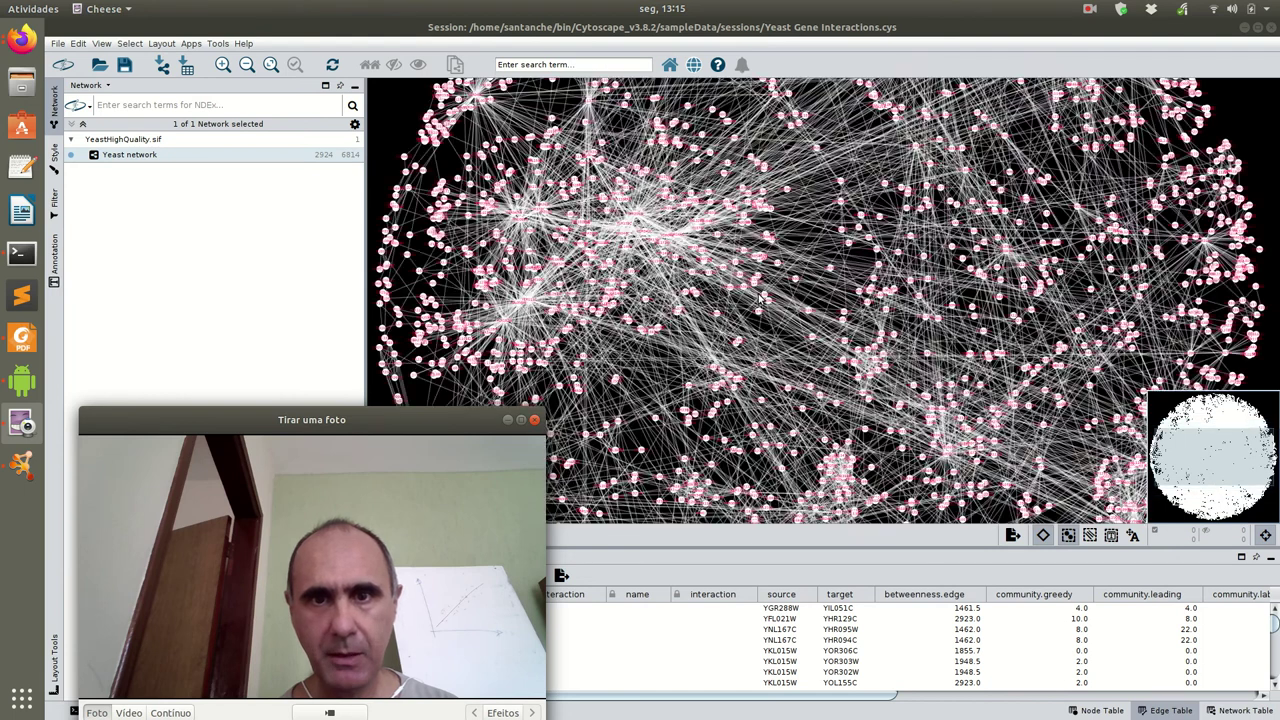
pyautogui.moveTo(604, 207); pyautogui.dragTo(754, 282)
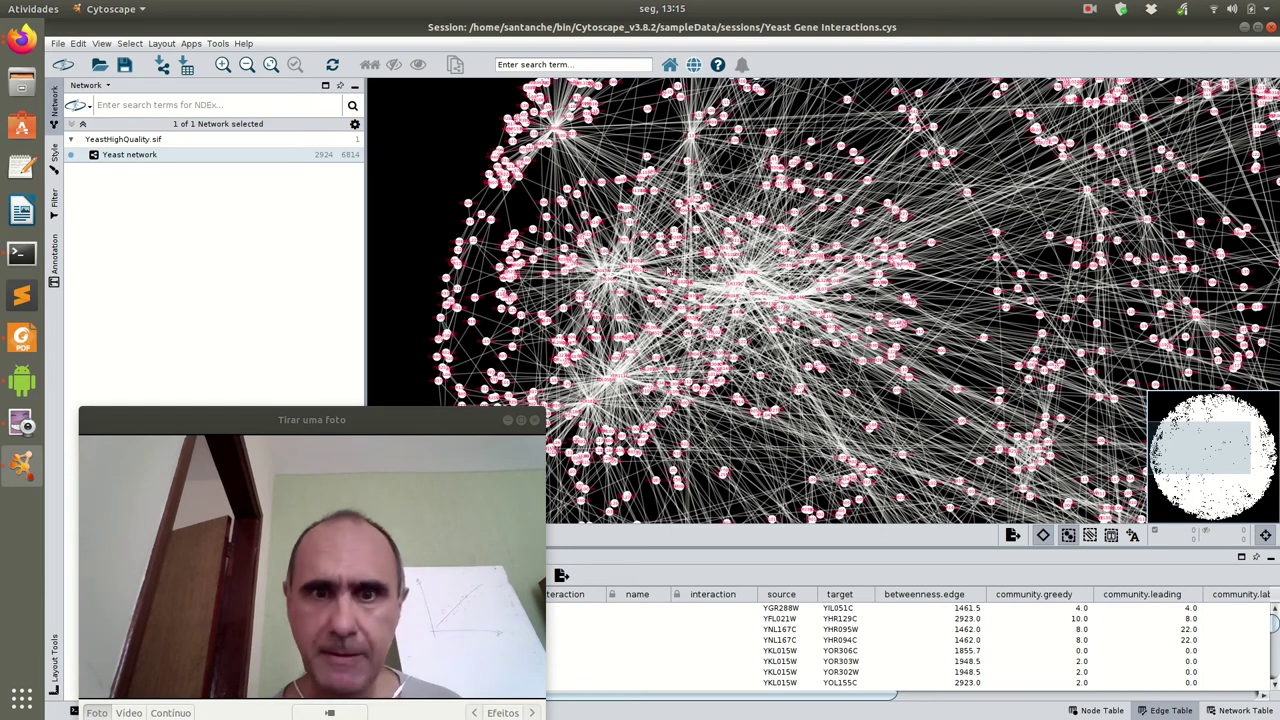
pyautogui.scroll(2, 620, 298)
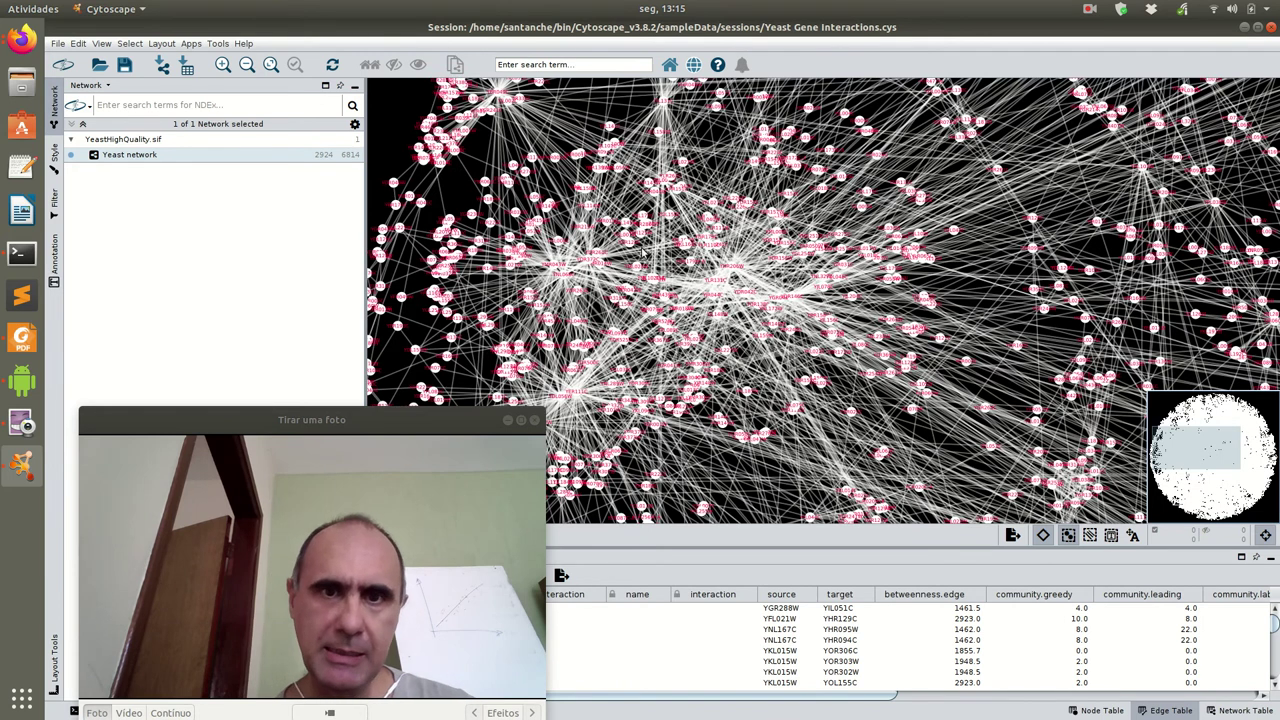
pyautogui.scroll(1, 633, 287)
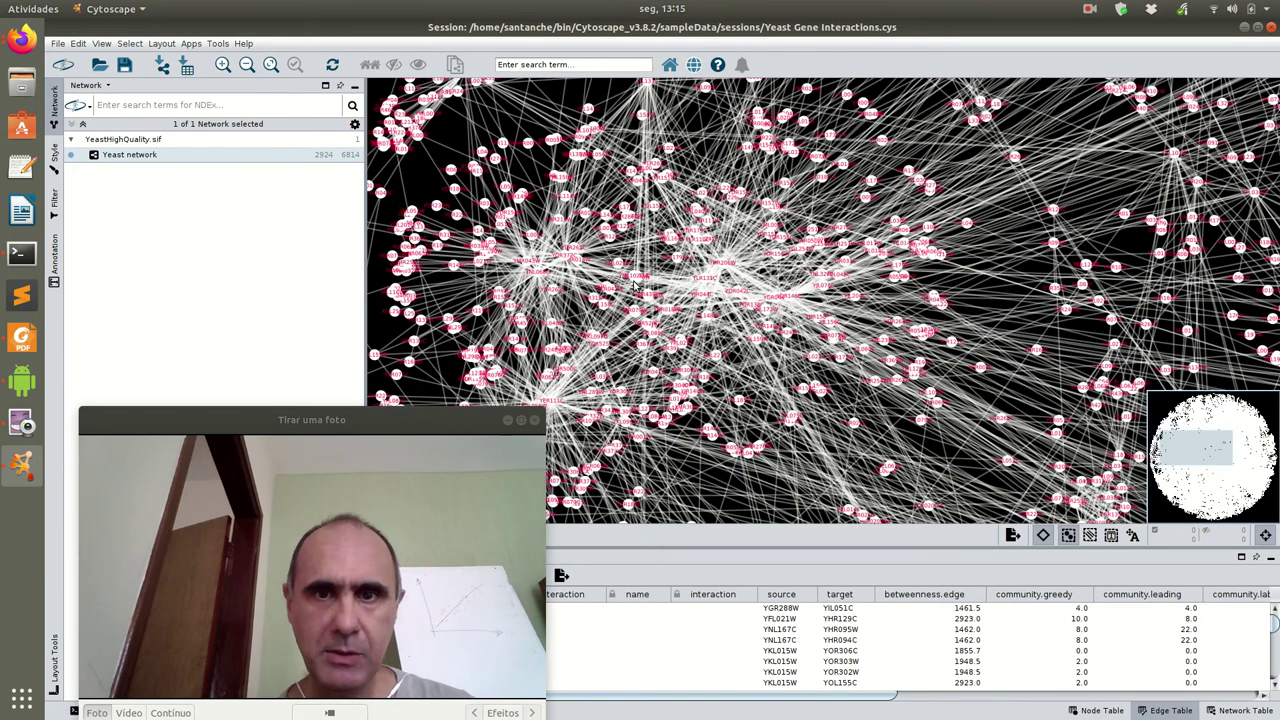
pyautogui.scroll(1, 722, 282)
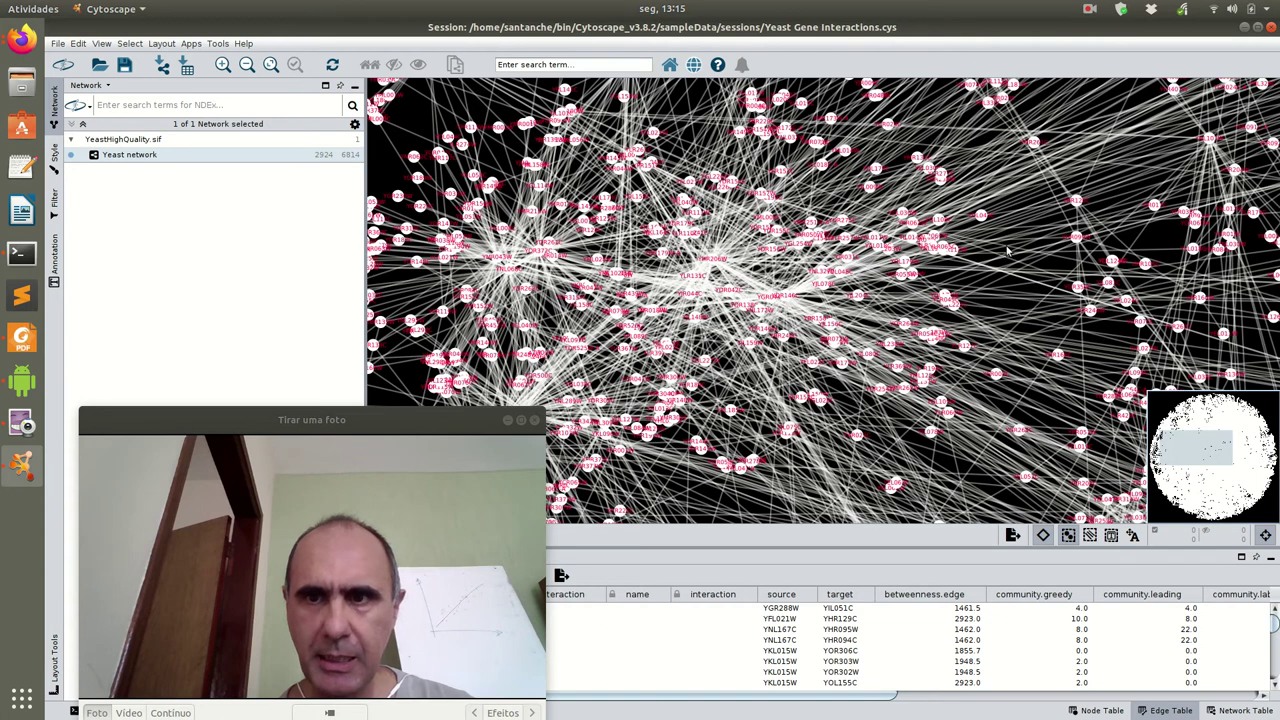
pyautogui.scroll(-3, 940, 243)
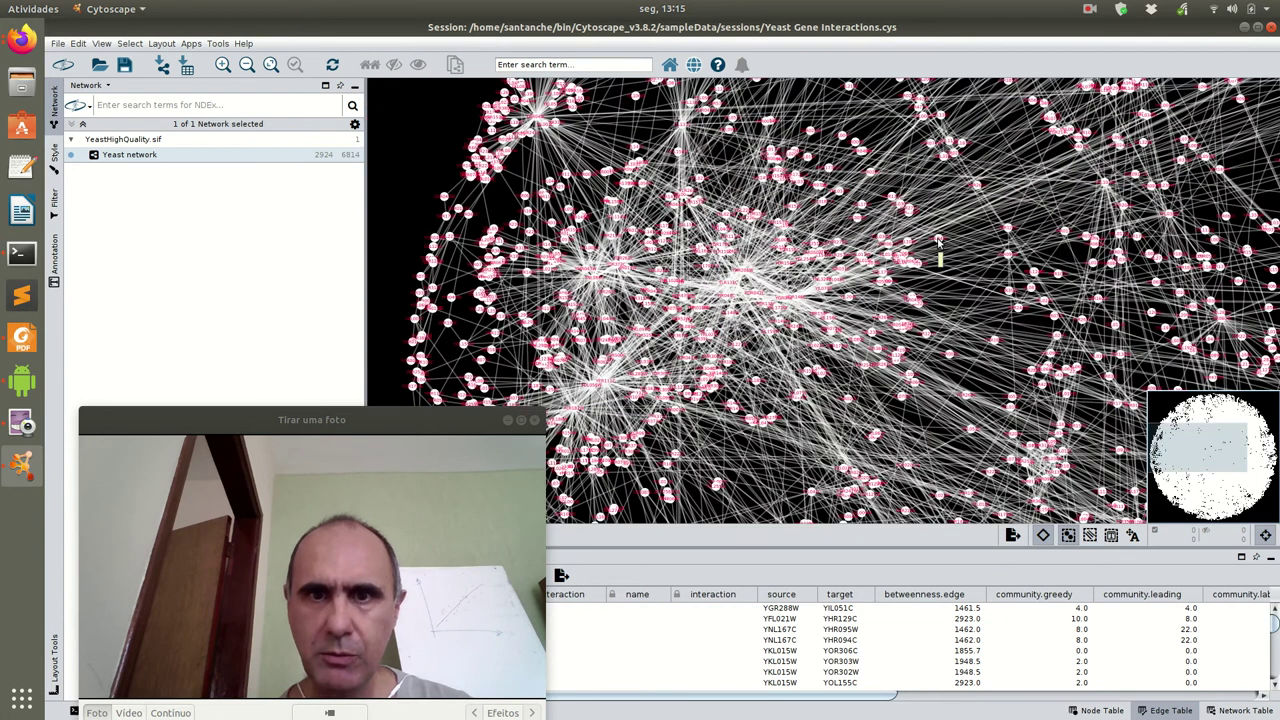
pyautogui.click(20, 38)
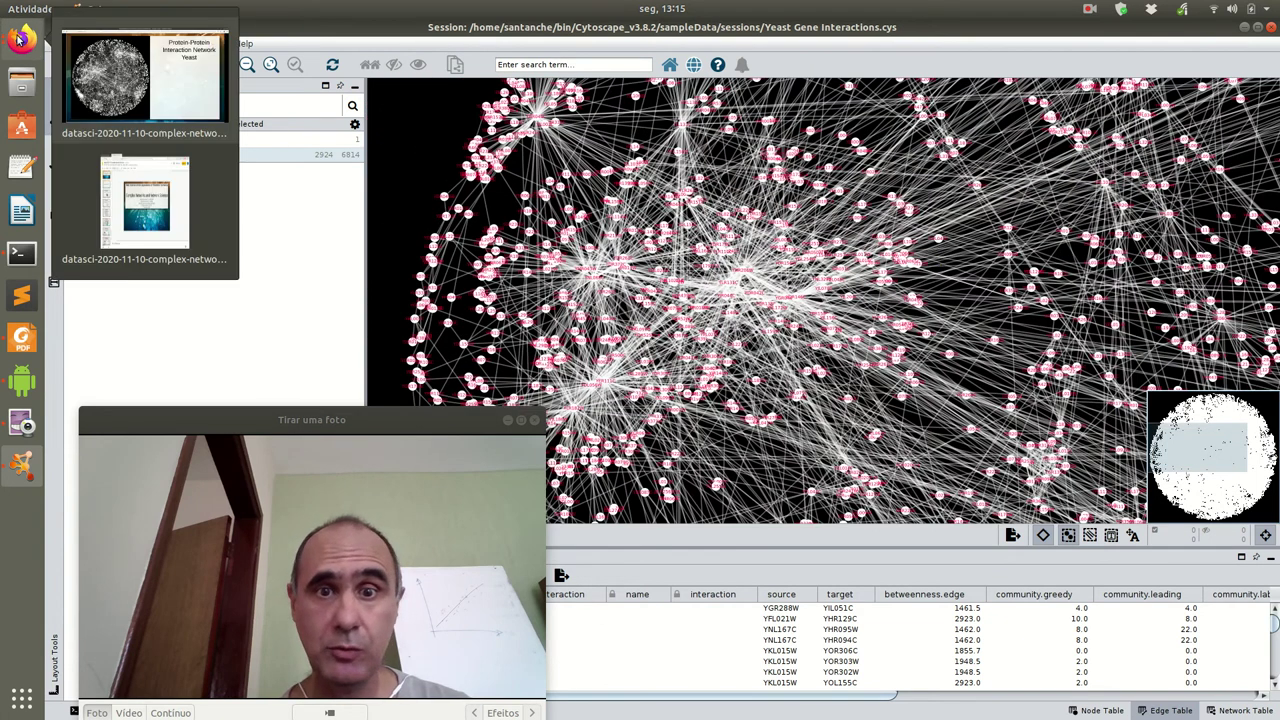
pyautogui.click(96, 93)
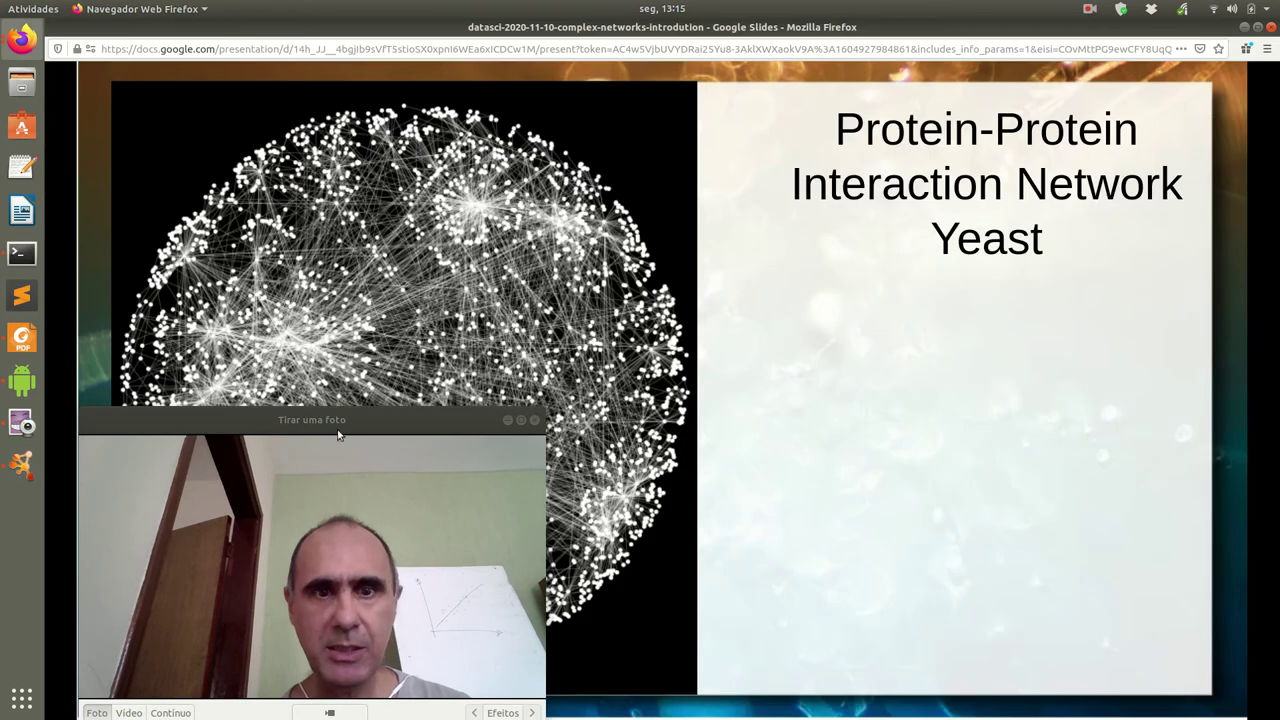
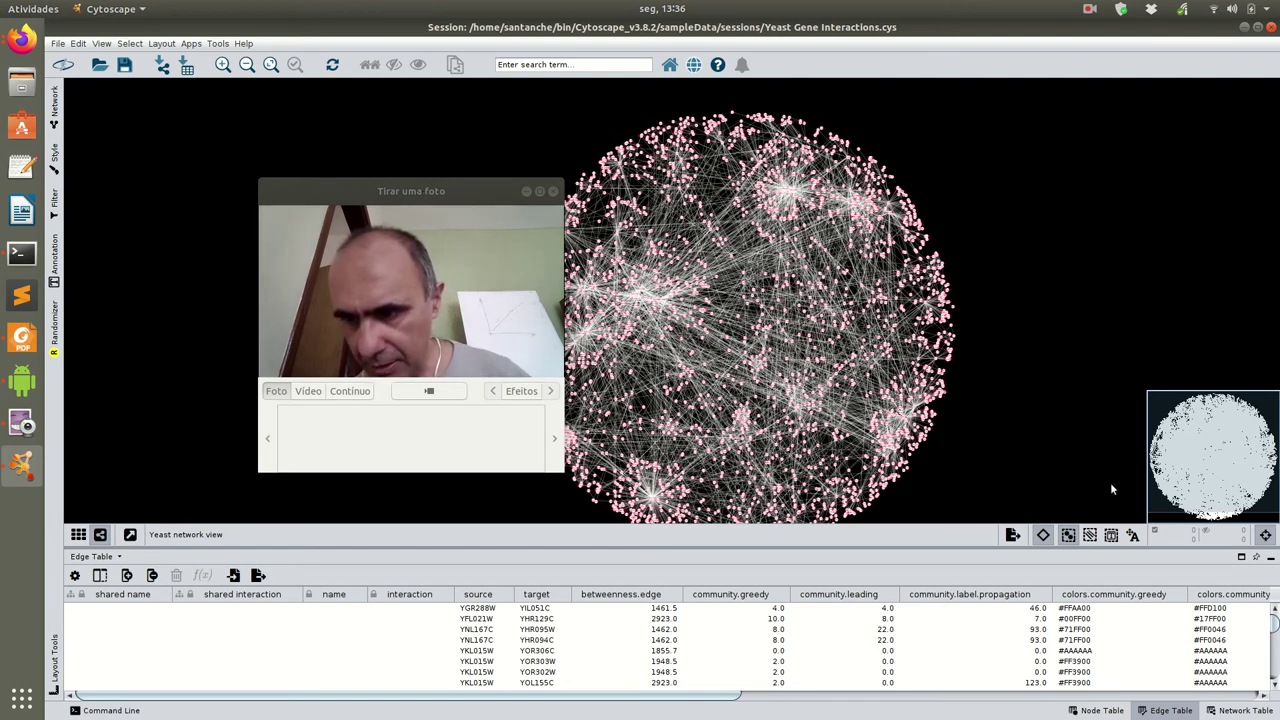
pyautogui.click(216, 44)
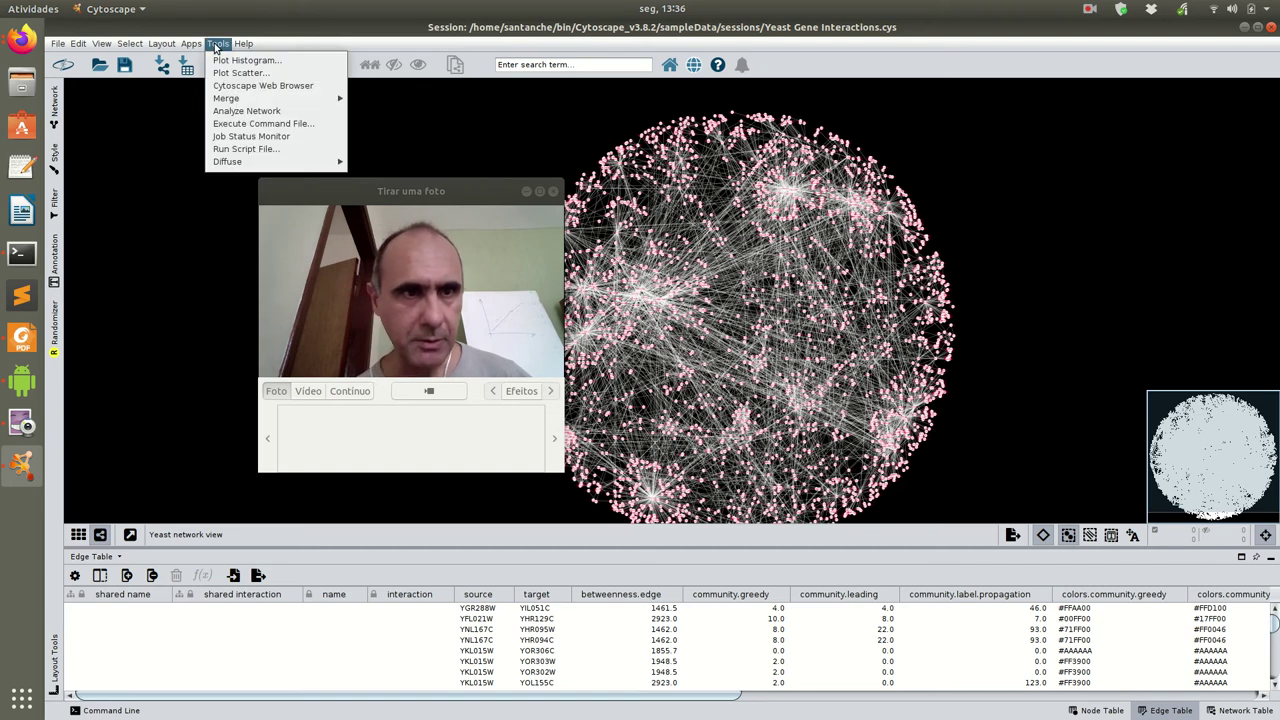
pyautogui.click(216, 44)
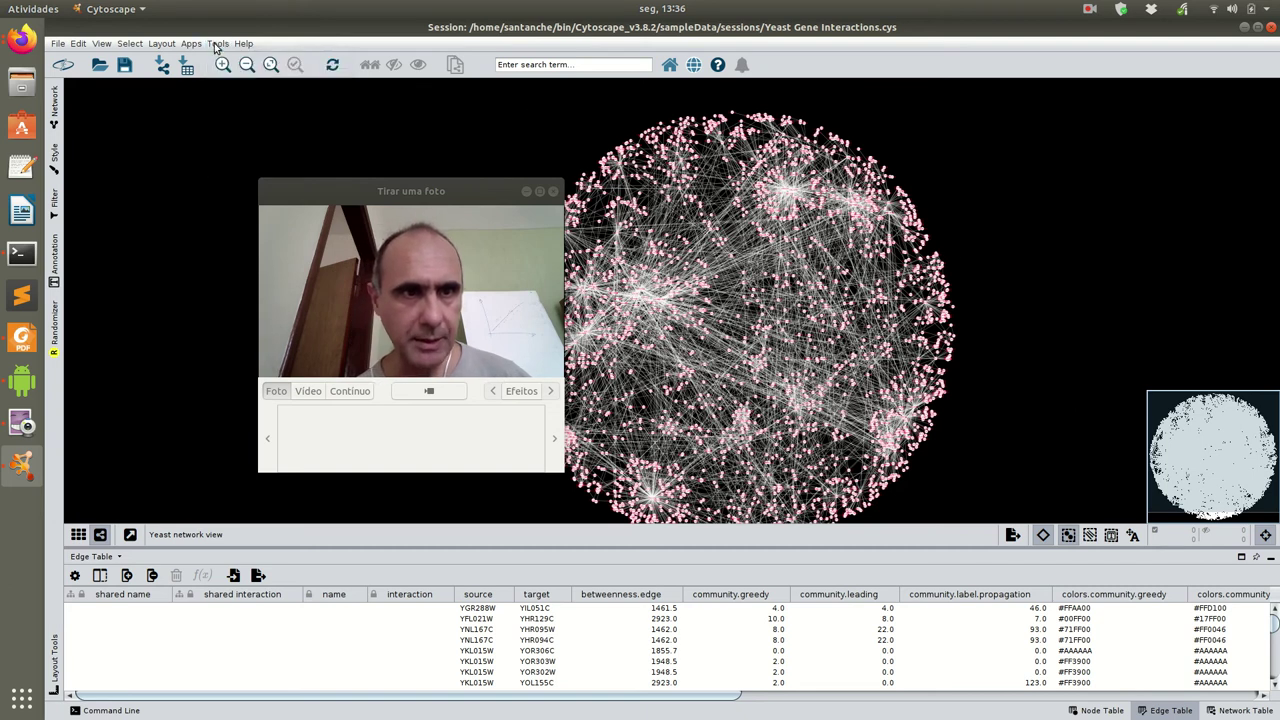
pyautogui.click(57, 119)
pyautogui.click(123, 187)
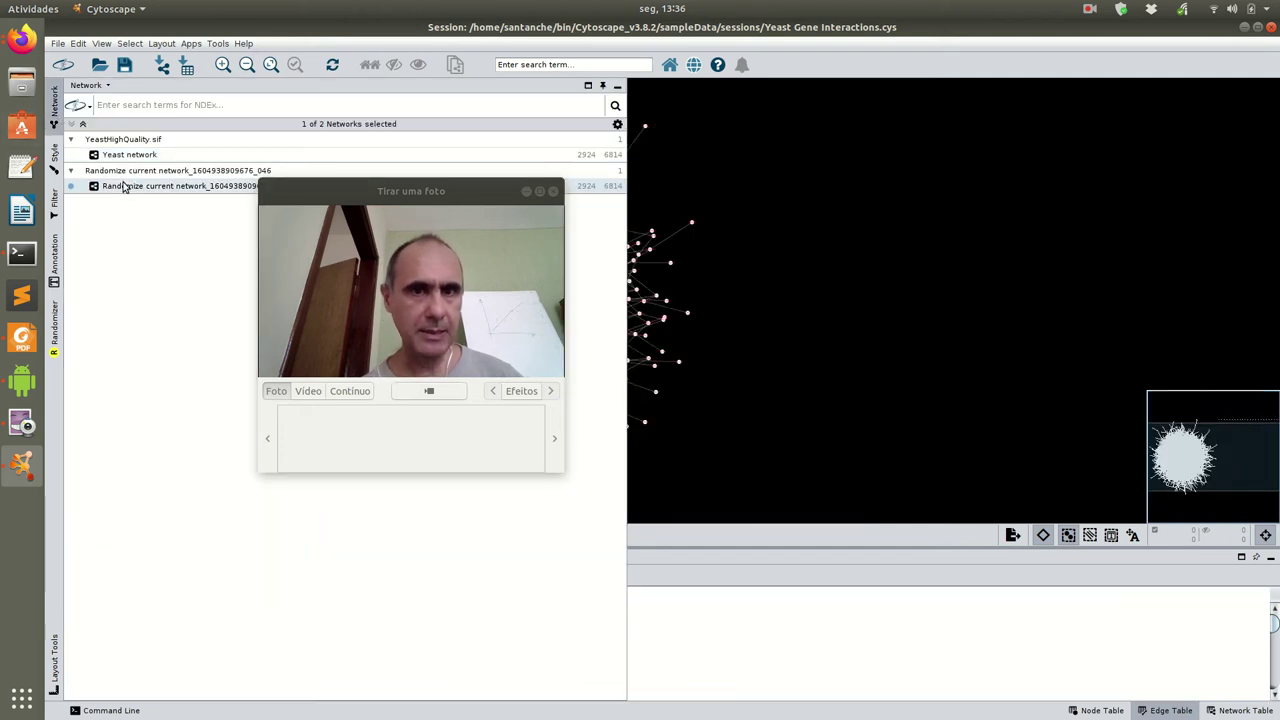
pyautogui.click(616, 86)
# Analyze the randomized network as an undirected graph, and move the webcam window clear of the summary statistics
pyautogui.click(216, 44)
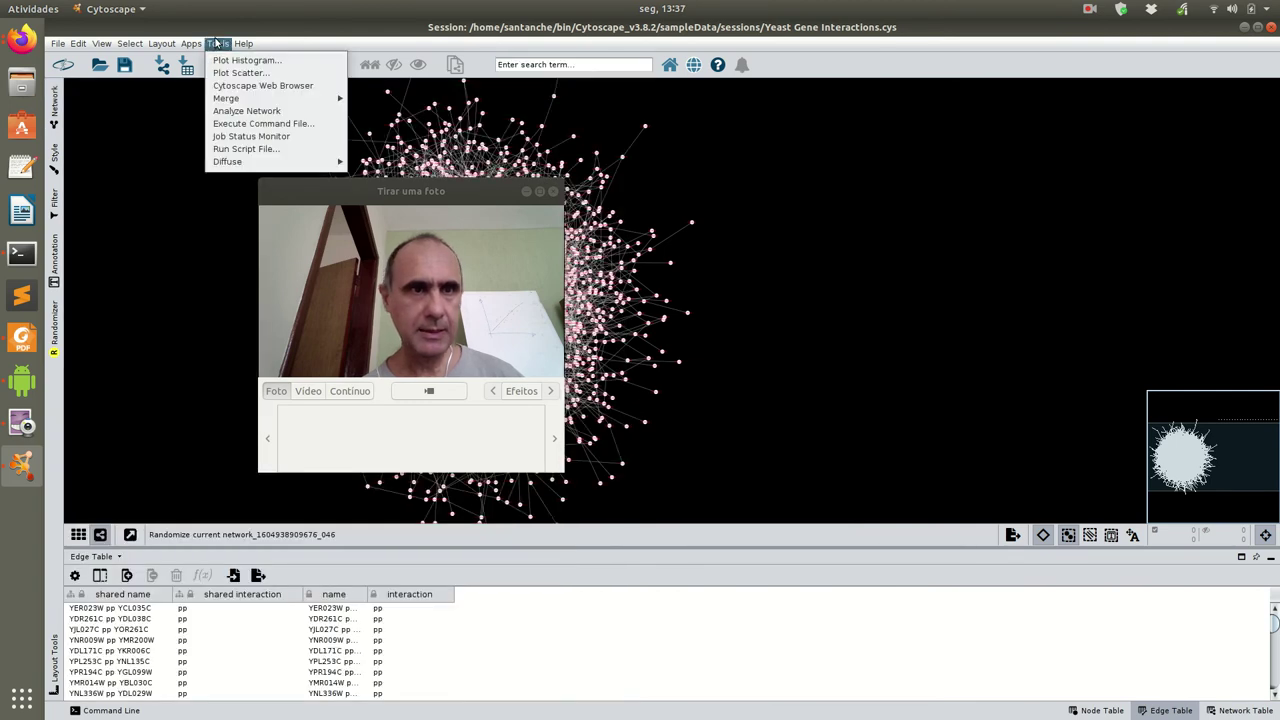
pyautogui.click(240, 111)
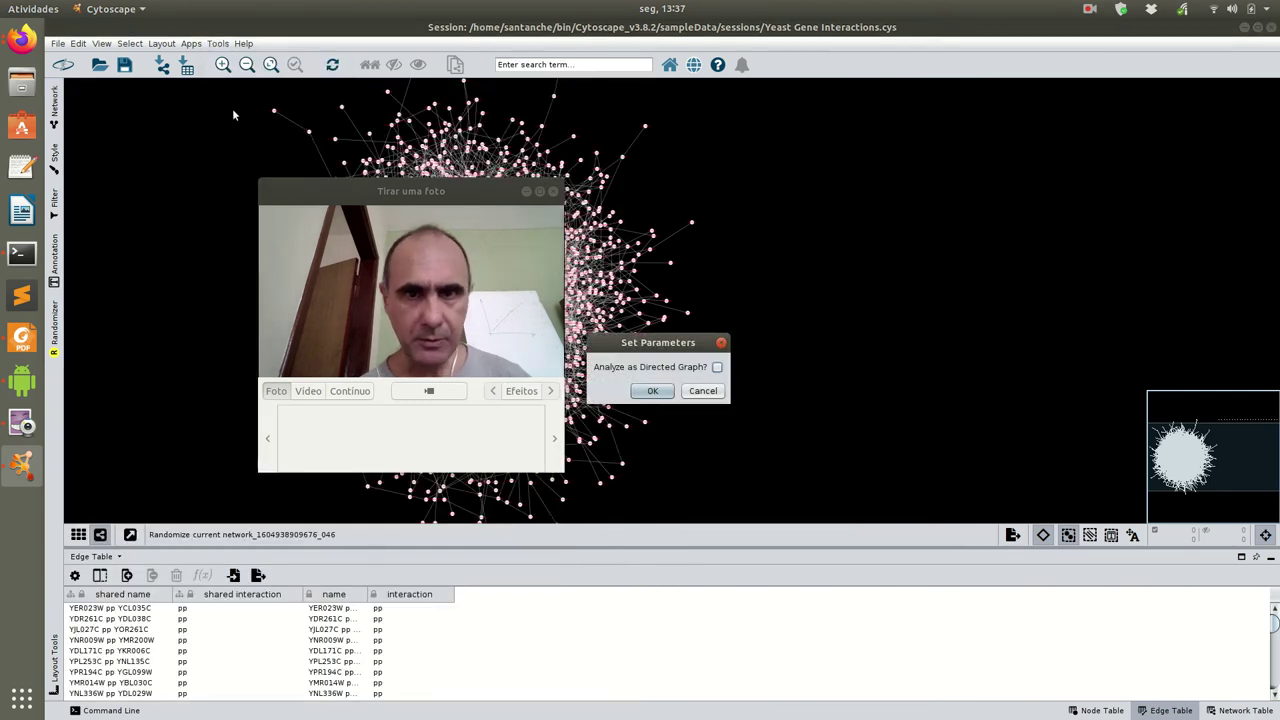
pyautogui.click(648, 390)
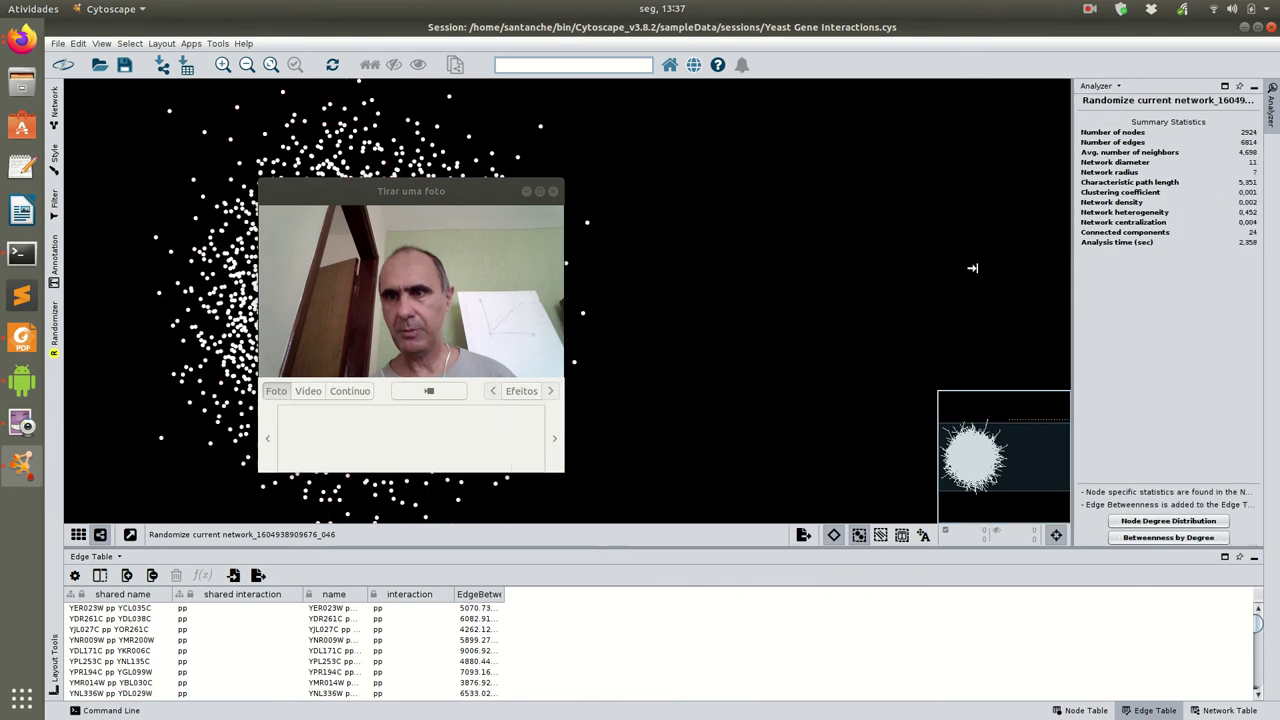
pyautogui.moveTo(525, 193); pyautogui.dragTo(1276, 274)
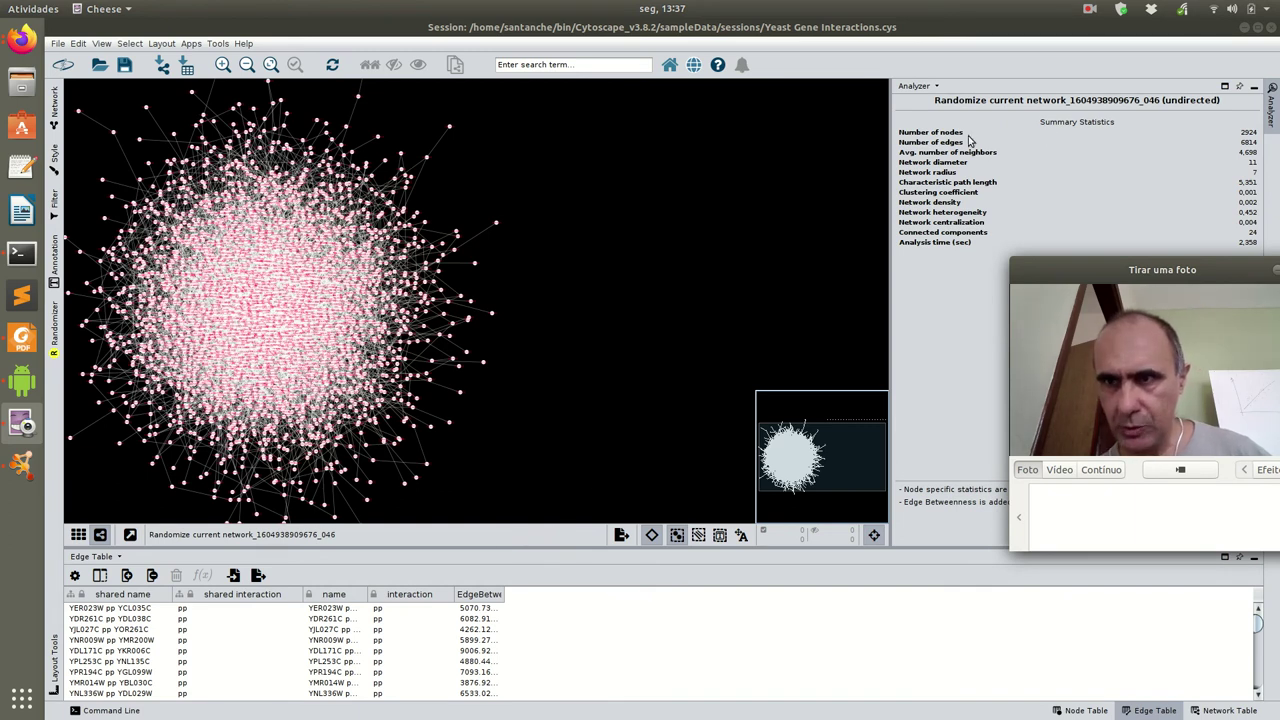
pyautogui.moveTo(1110, 259); pyautogui.dragTo(676, 87)
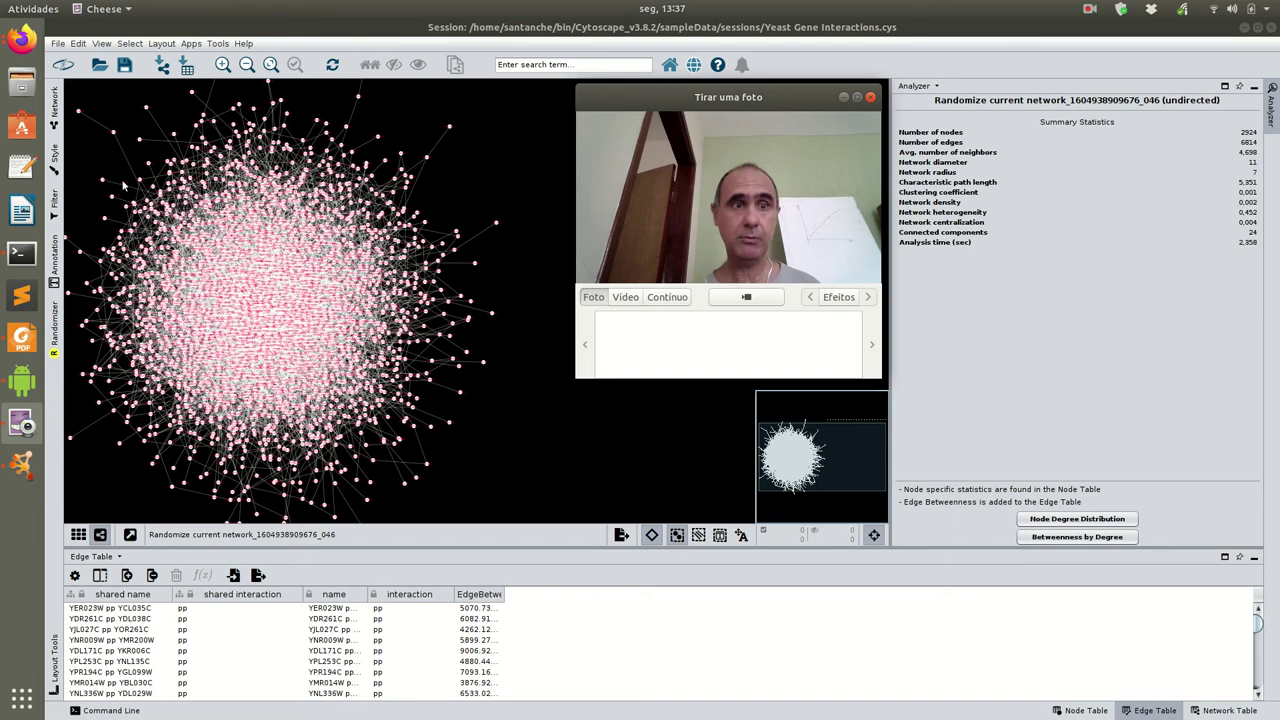
# Switch to the Firefox slide comparing the original and randomized yeast networks, and move the webcam window off its clustering and distance figures
pyautogui.click(24, 48)
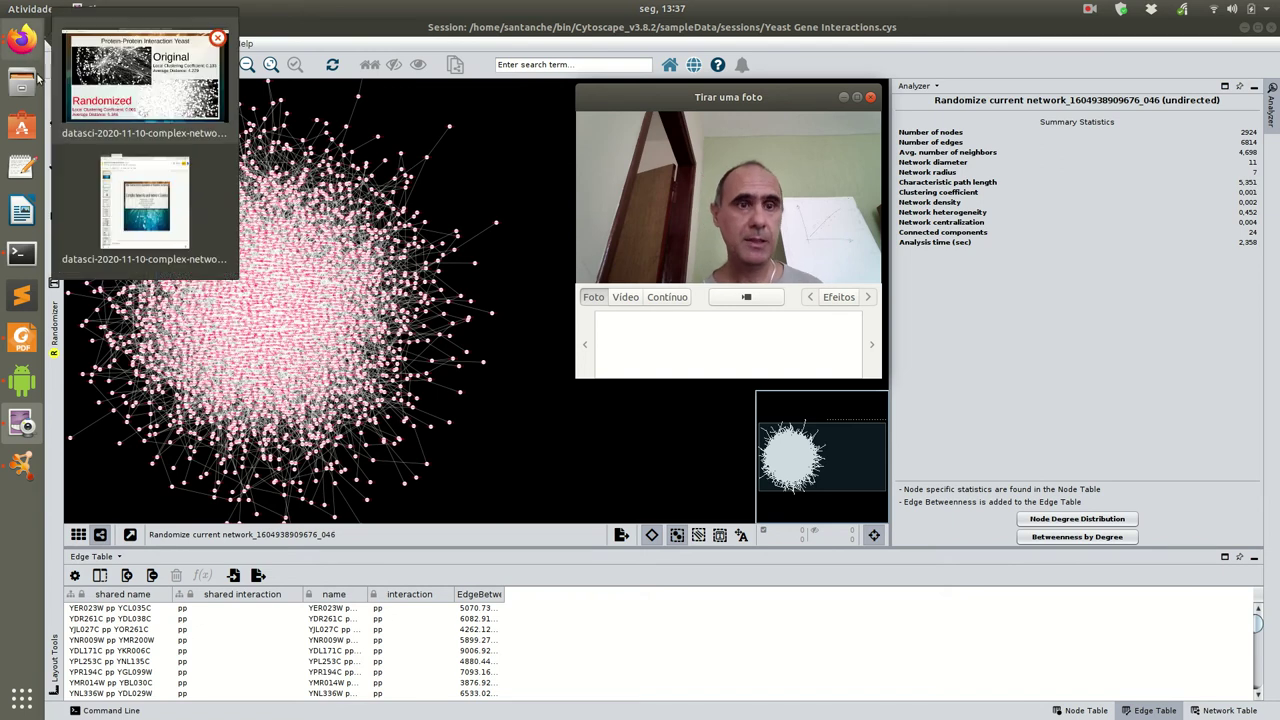
pyautogui.click(138, 103)
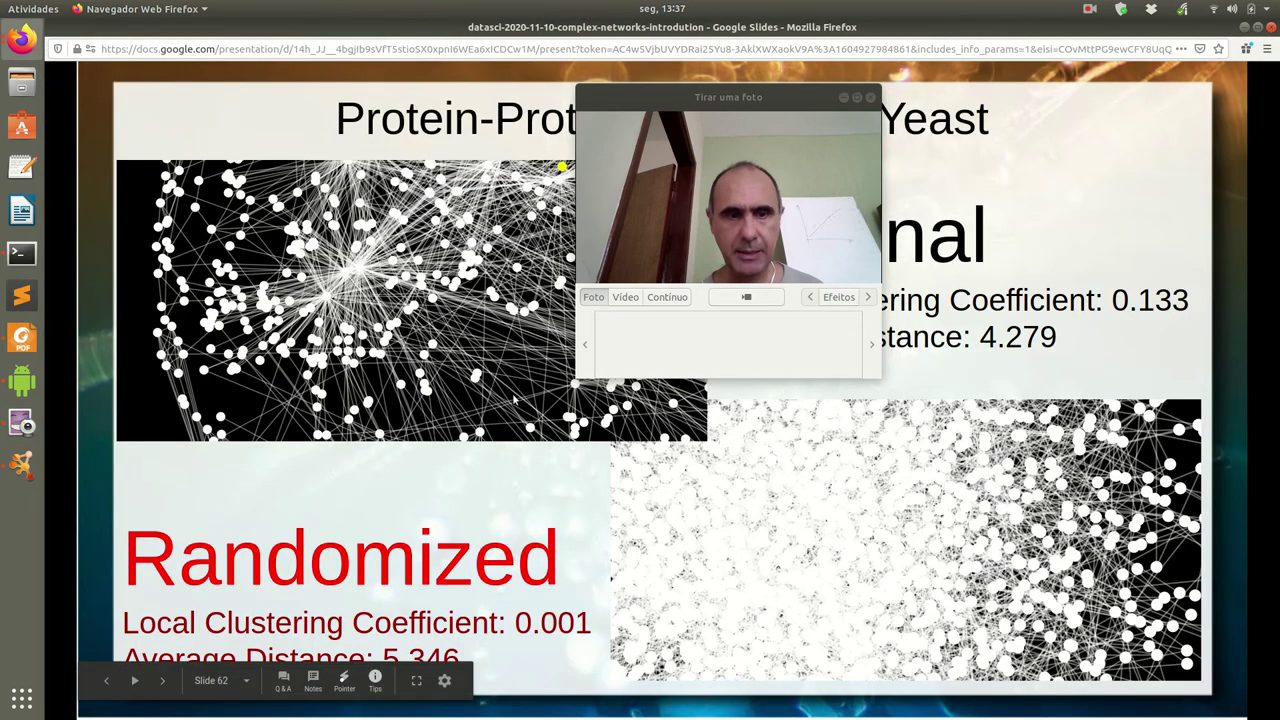
pyautogui.moveTo(700, 97); pyautogui.dragTo(317, 270)
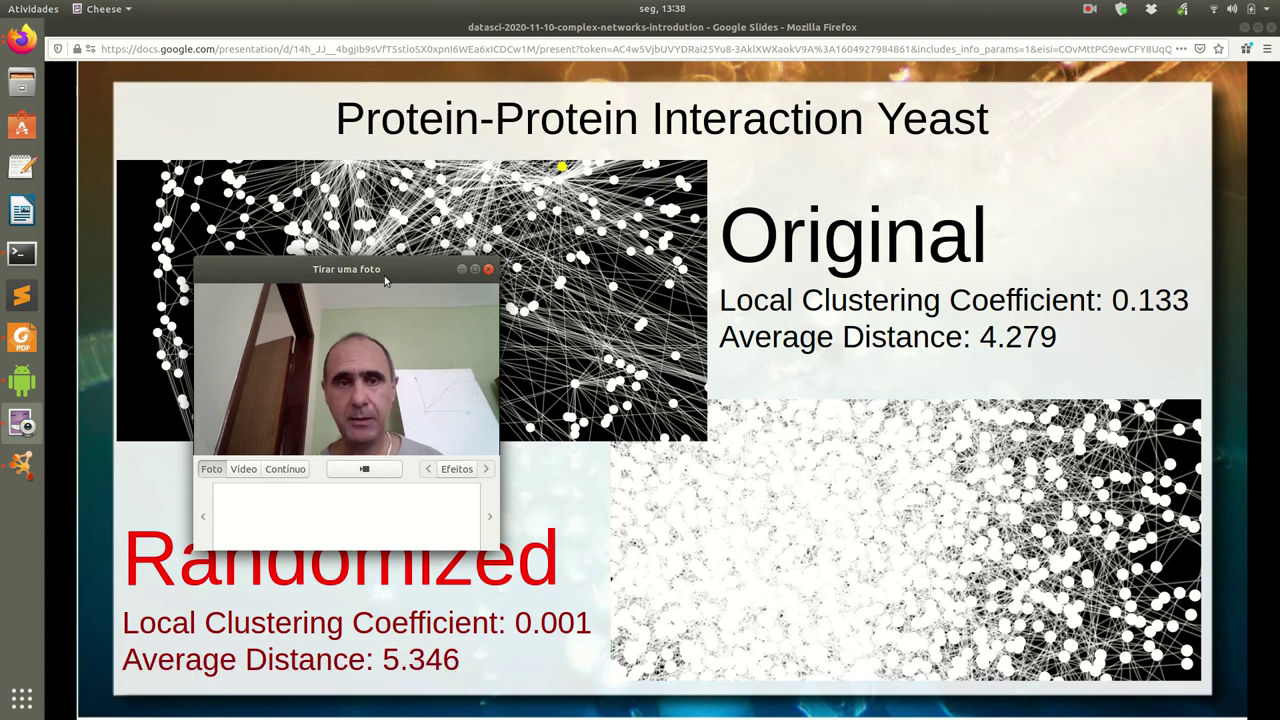
pyautogui.moveTo(405, 270); pyautogui.dragTo(665, 244)
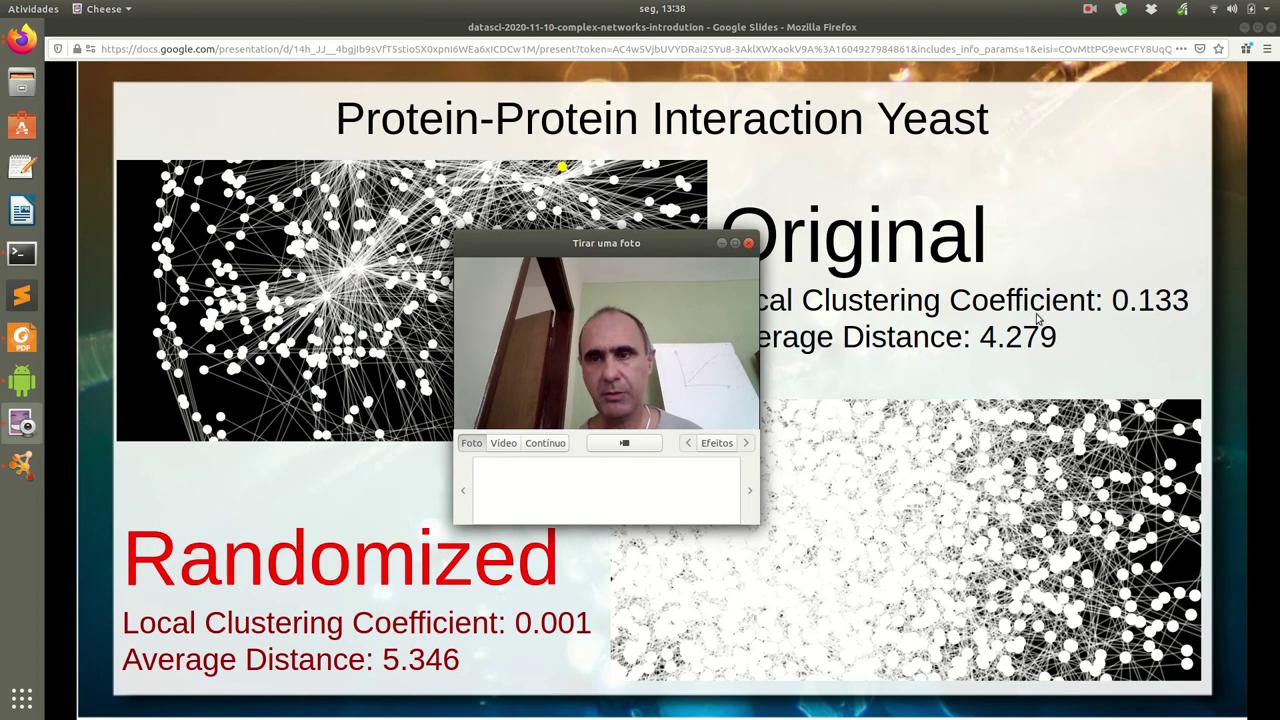
pyautogui.moveTo(648, 248); pyautogui.dragTo(565, 254)
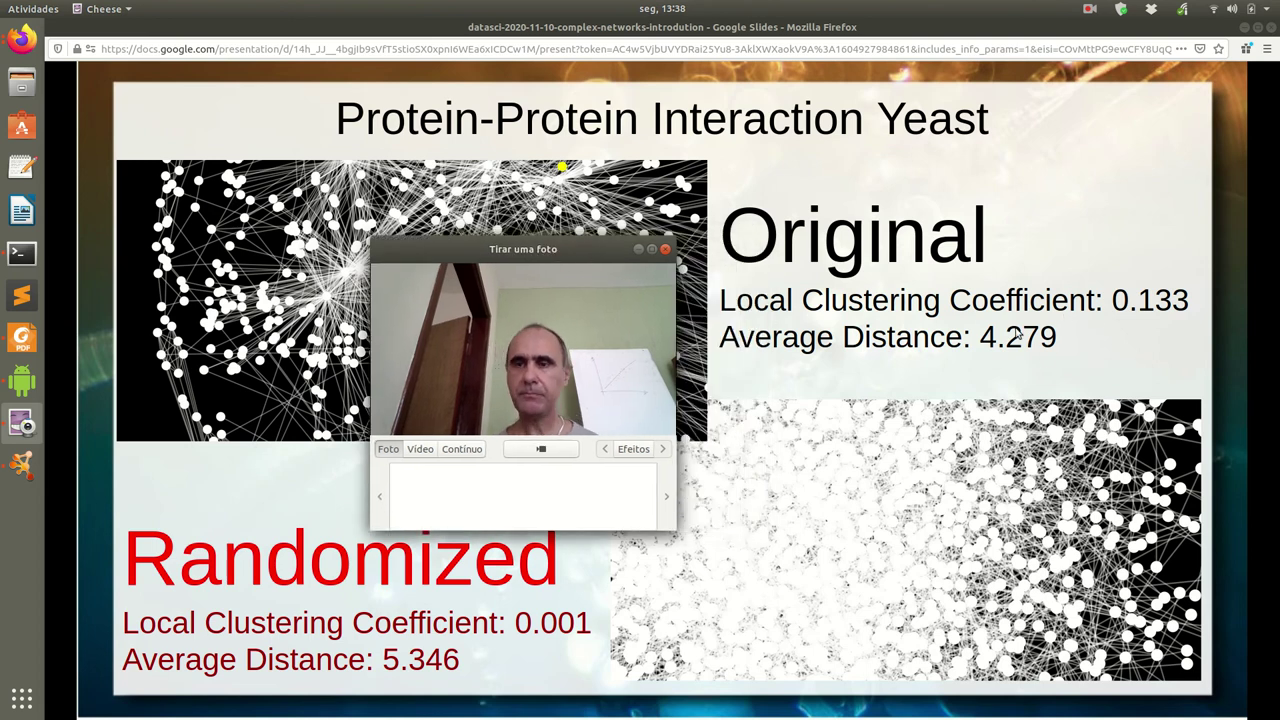
# Switch back to Cytoscape, display the original Yeast network and collapse the network list
pyautogui.click(22, 464)
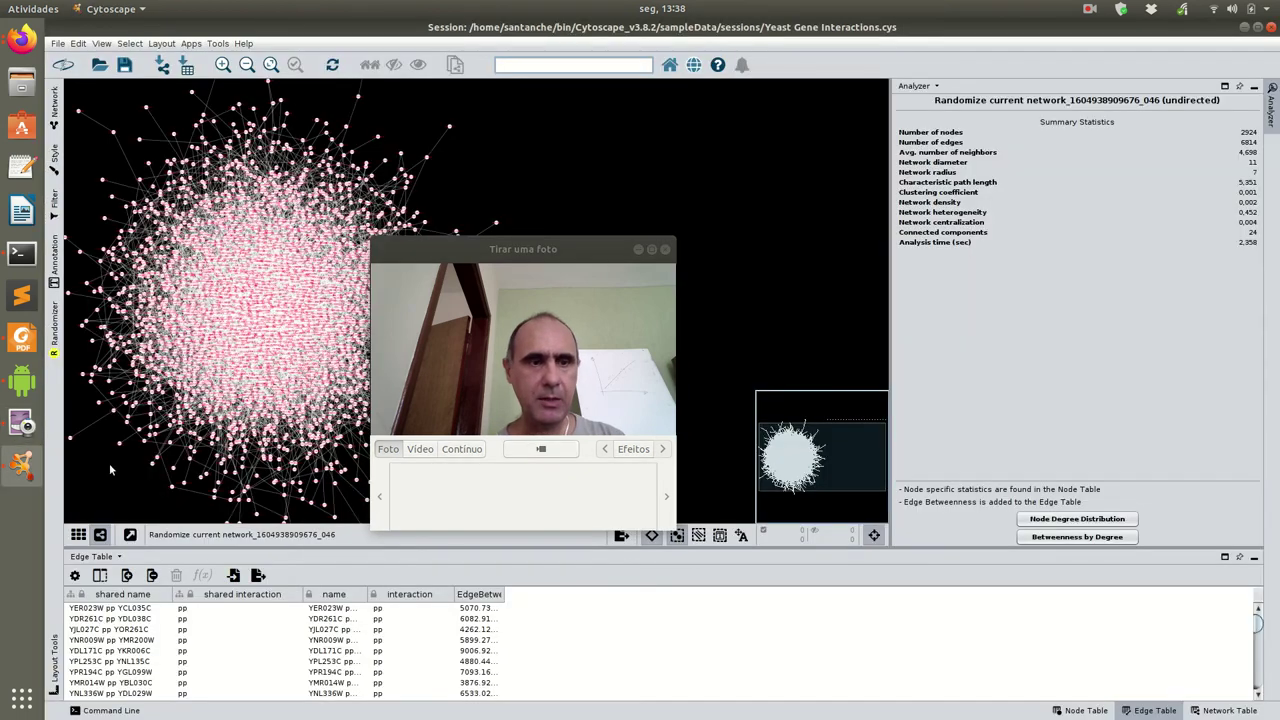
pyautogui.click(54, 102)
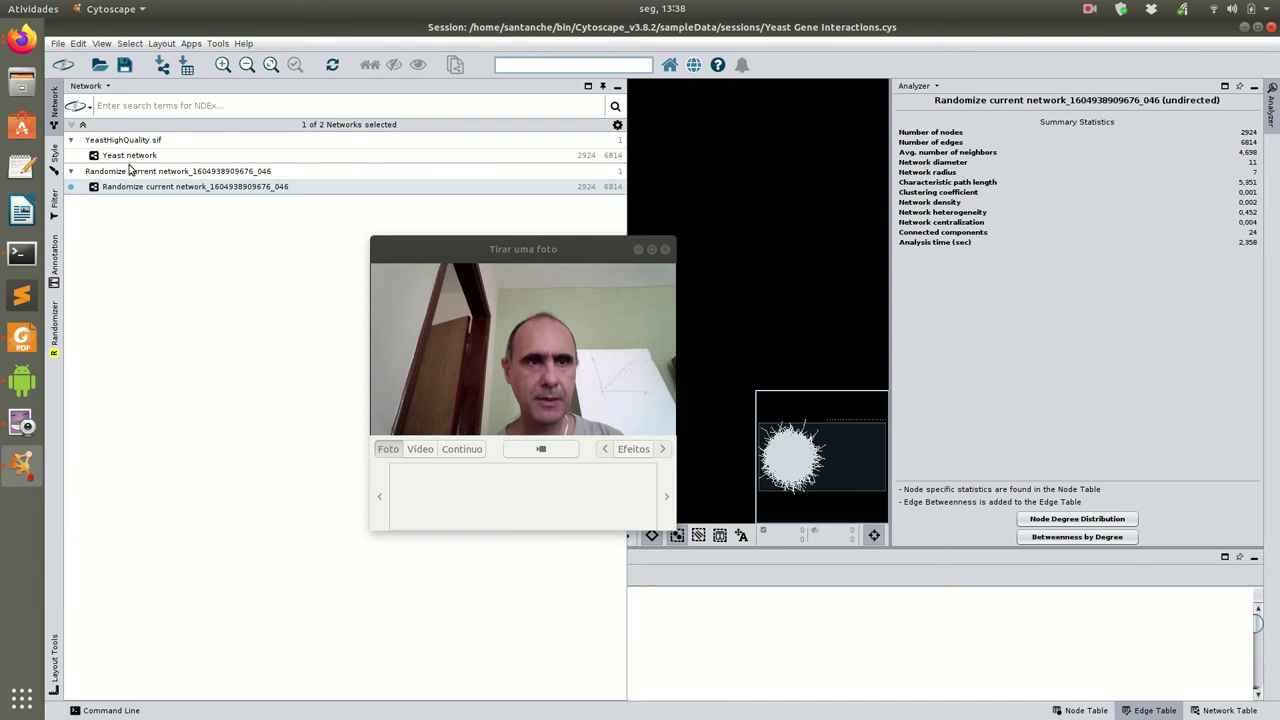
pyautogui.click(131, 157)
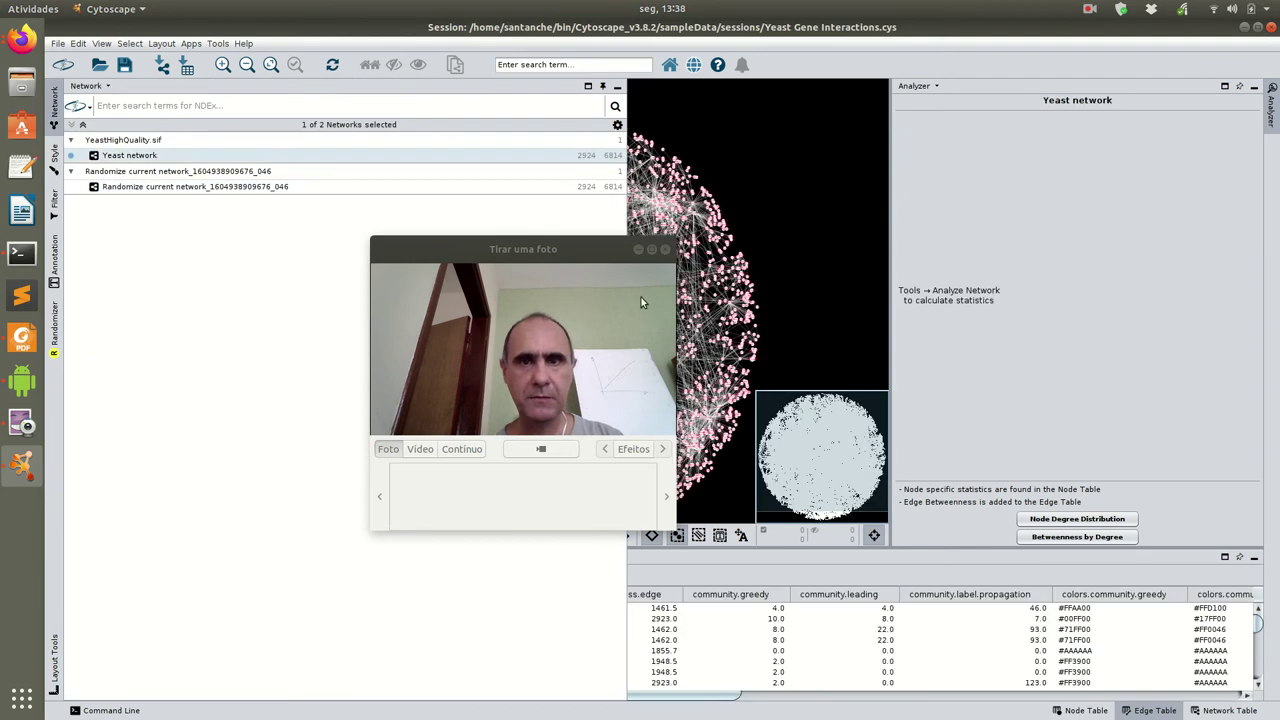
pyautogui.click(617, 87)
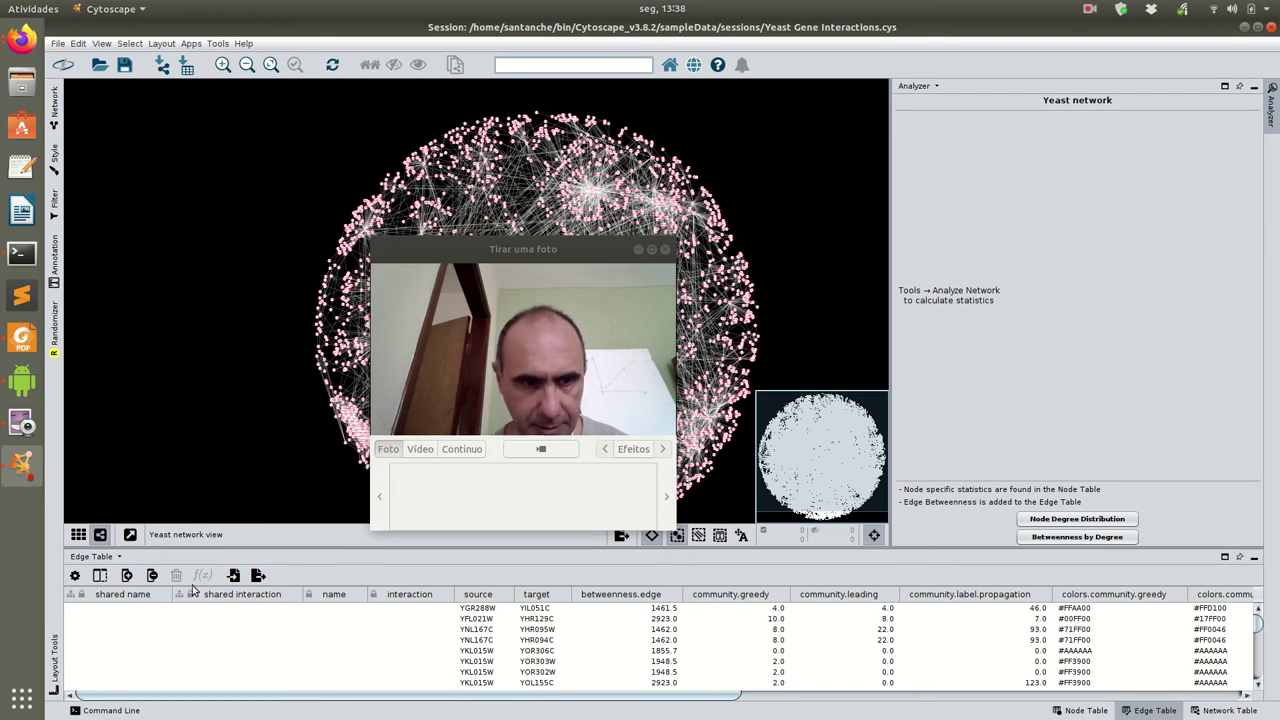
# Sort the Yeast network's Node Table by degree in descending order, and delete the degree column
pyautogui.click(1086, 710)
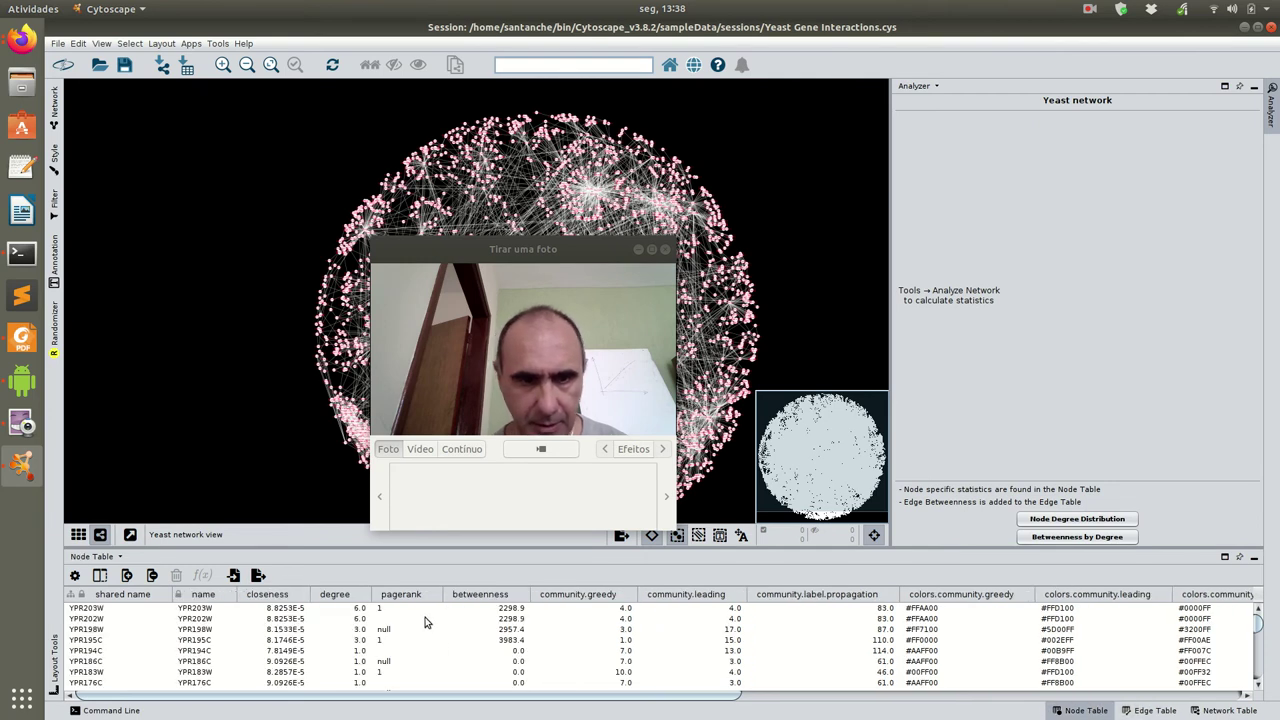
pyautogui.click(336, 594)
pyautogui.click(336, 594)
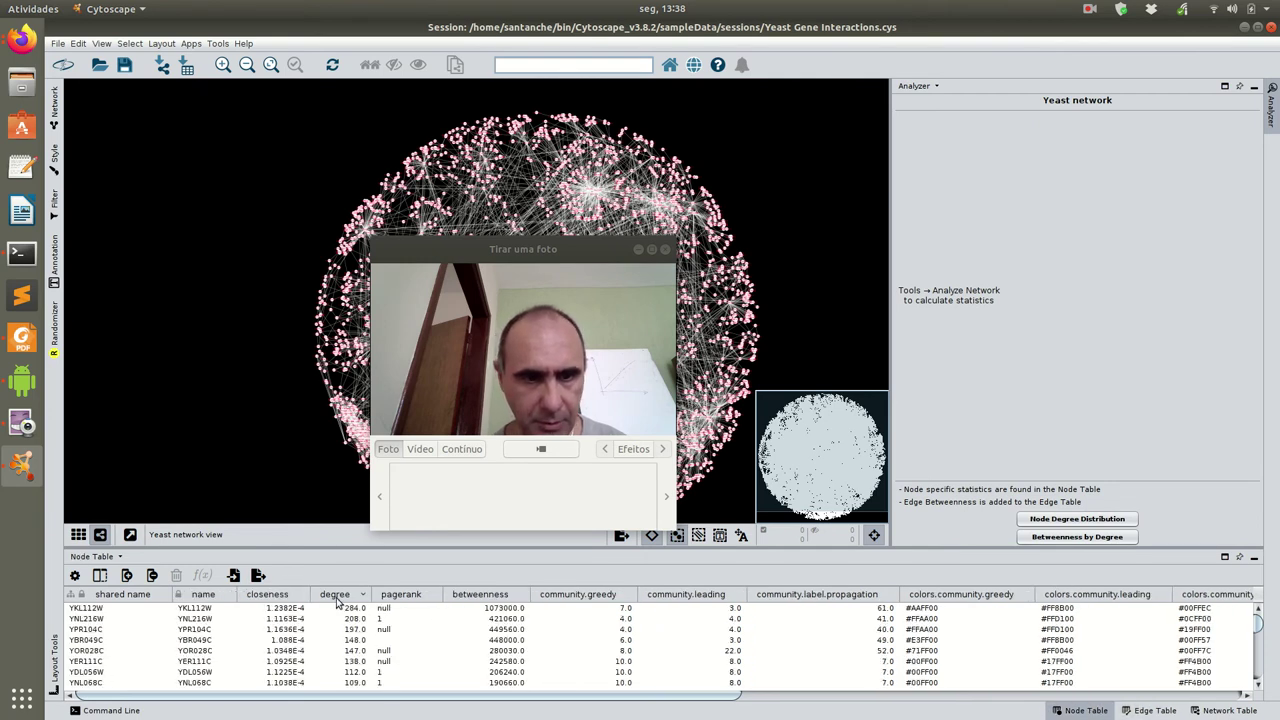
pyautogui.rightClick(337, 596)
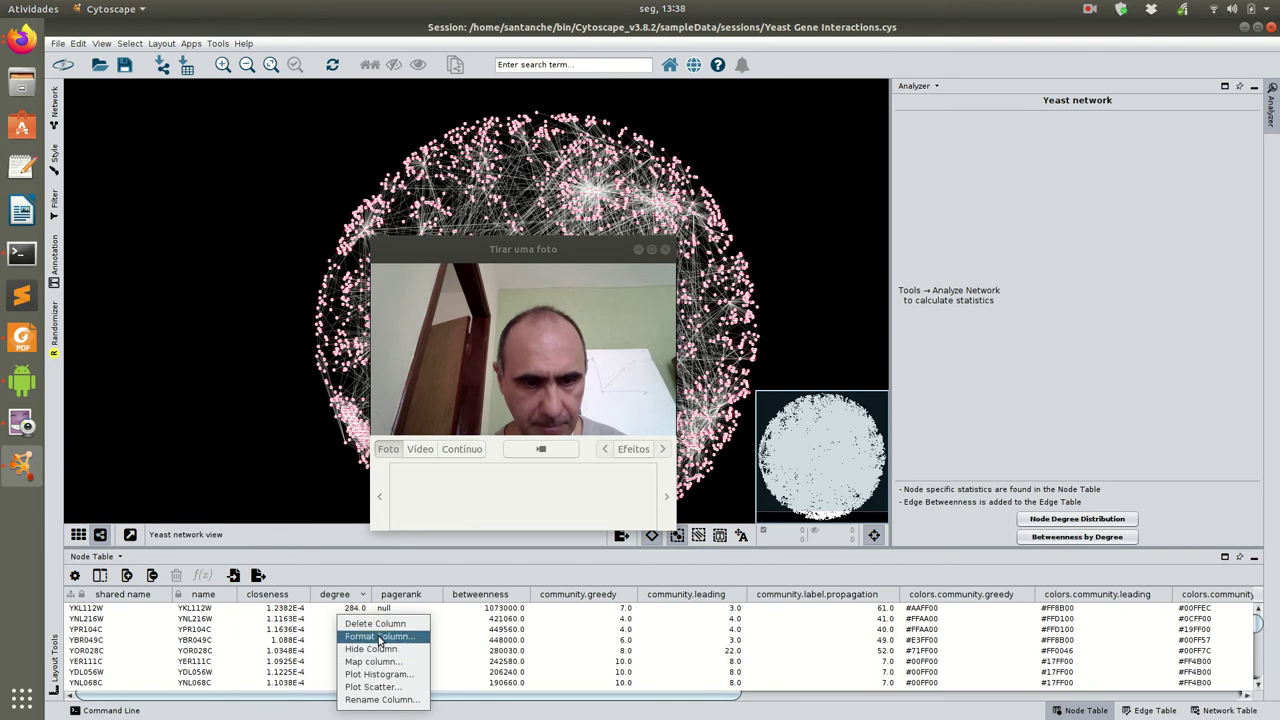
pyautogui.click(374, 624)
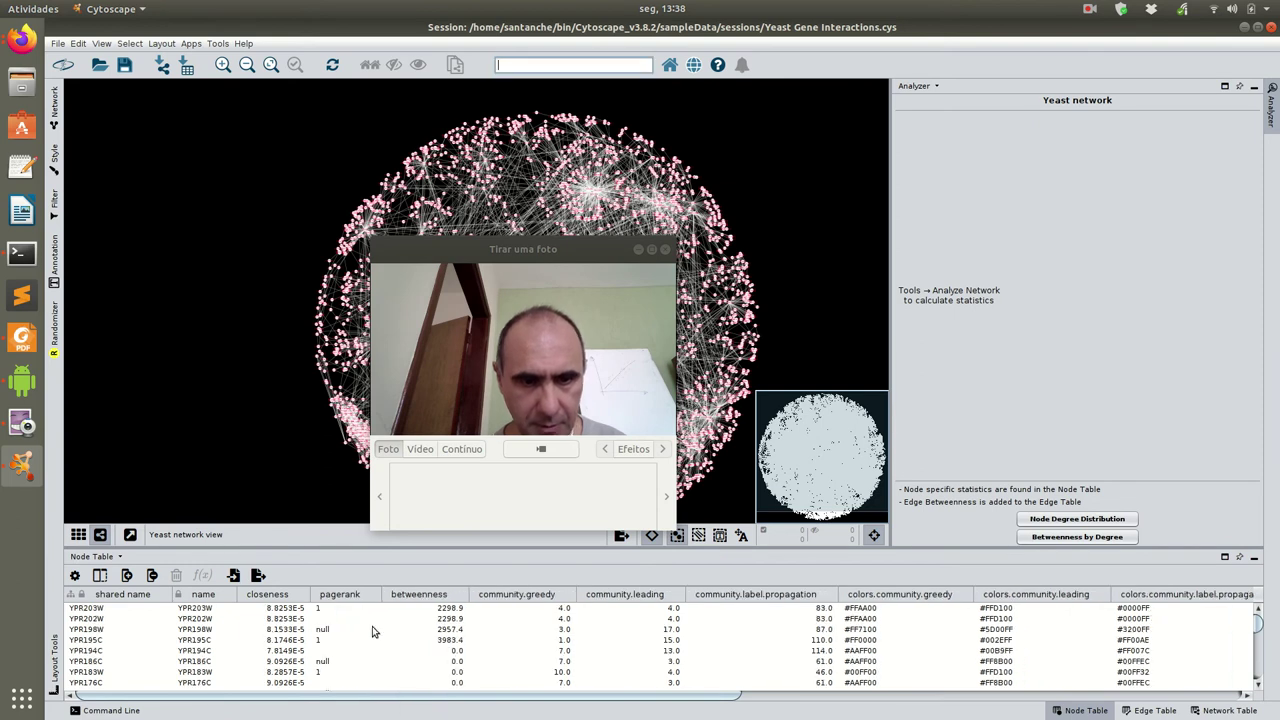
# Analyze the Yeast network as an undirected graph, moving the webcam window off the parameters dialog
pyautogui.click(231, 47)
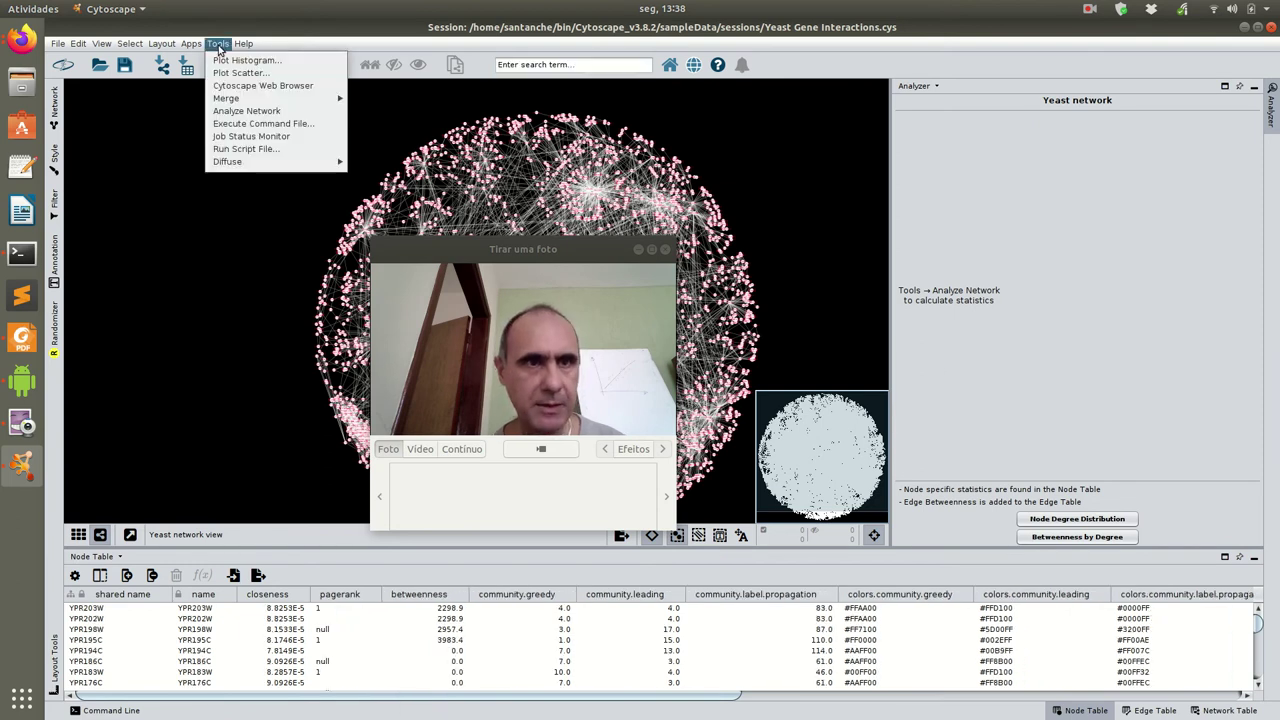
pyautogui.click(232, 111)
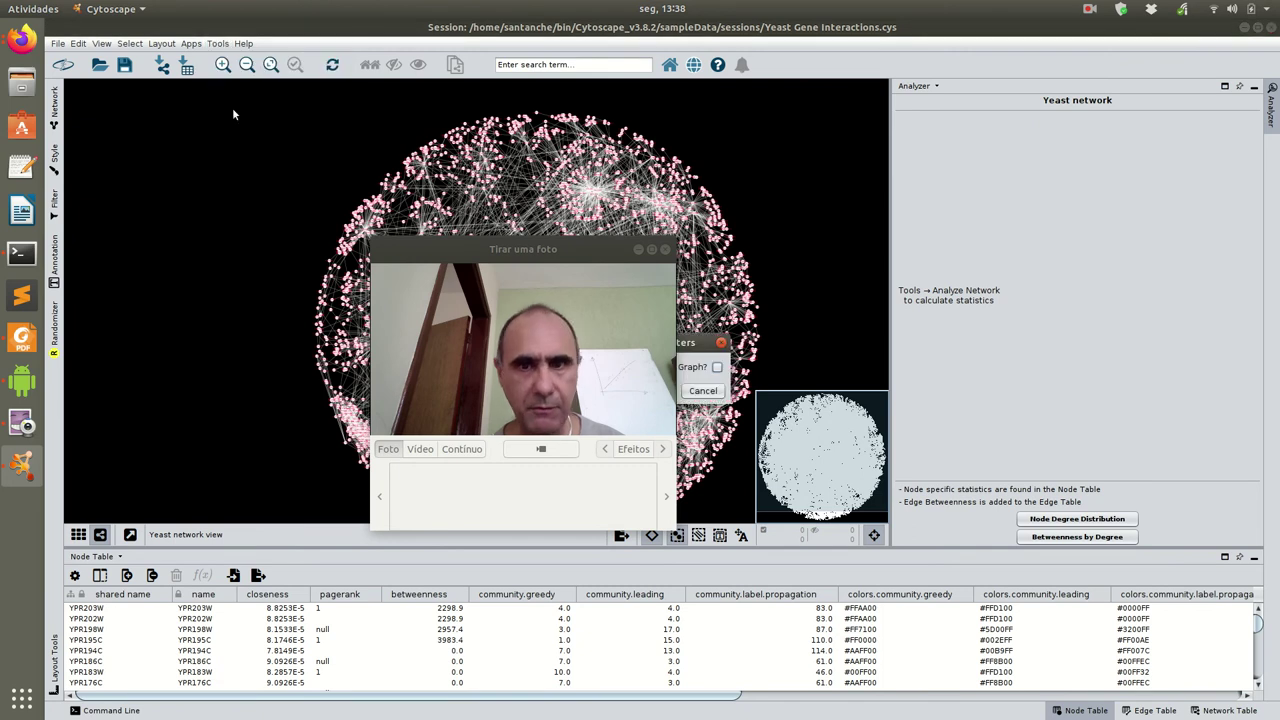
pyautogui.moveTo(583, 252); pyautogui.dragTo(428, 265)
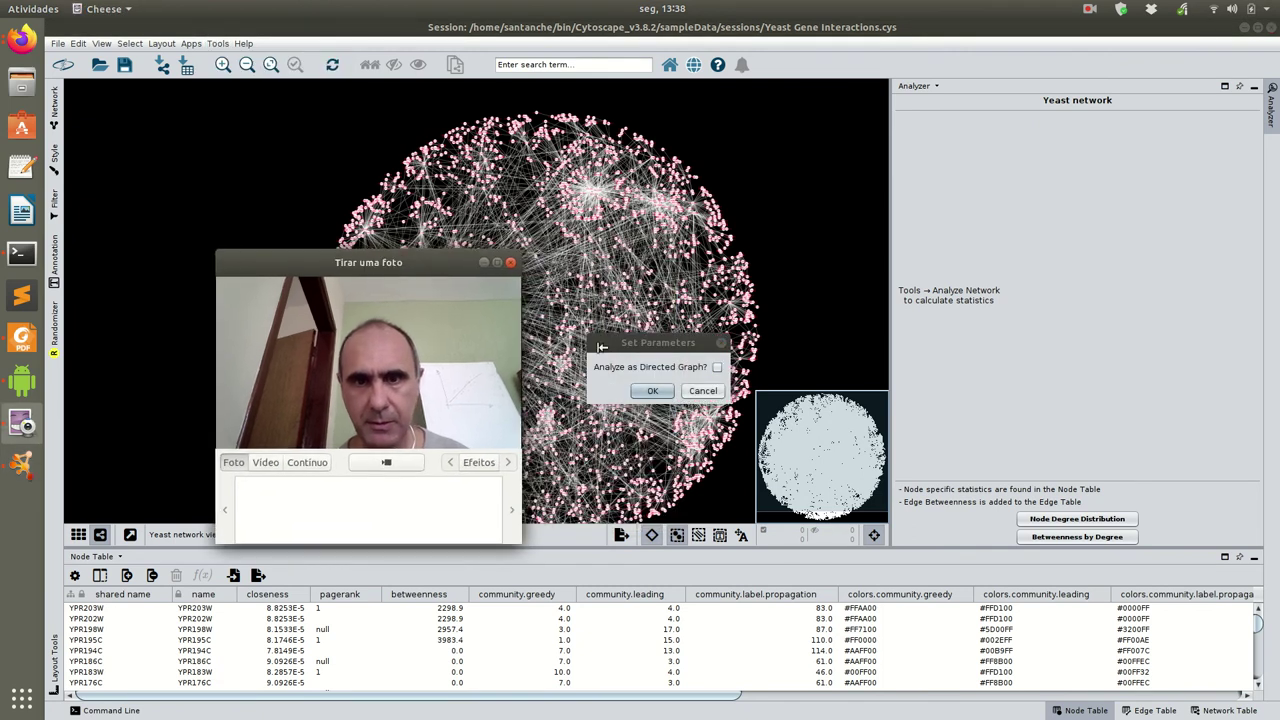
pyautogui.click(655, 390)
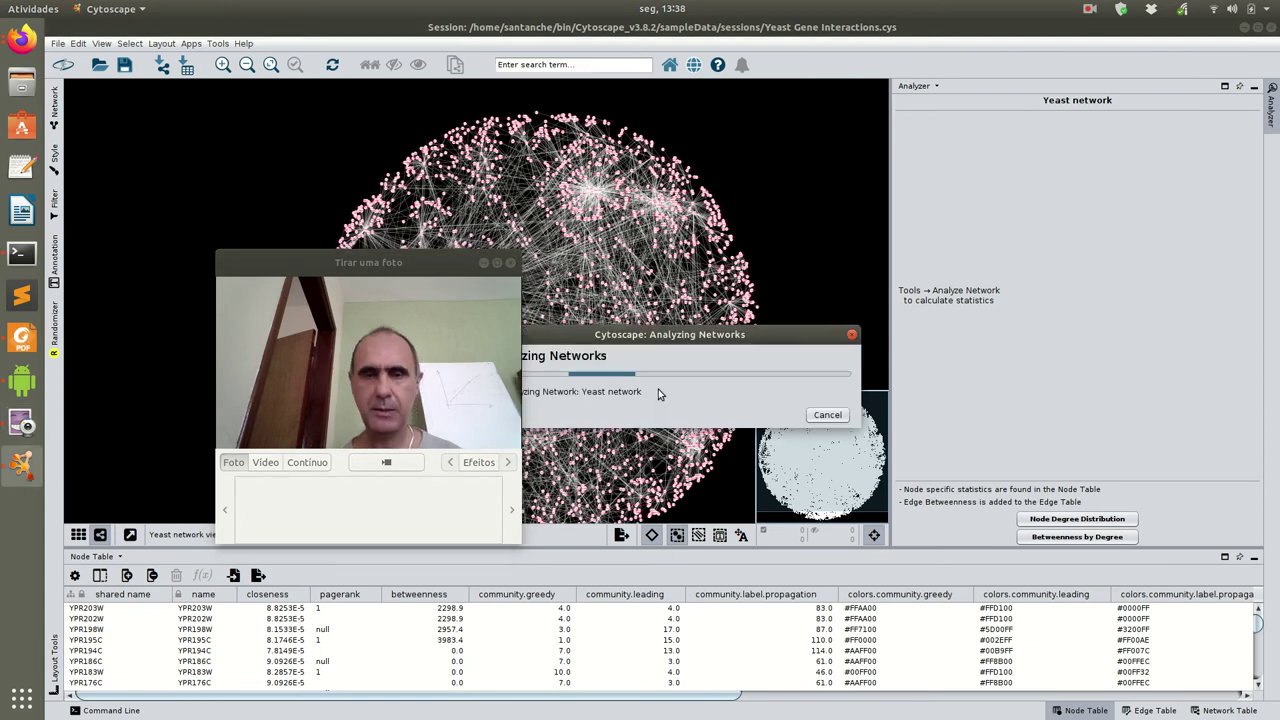
# Return to the Firefox slide comparing the original and randomized yeast networks, moving the webcam window off the original network's clustering and distance figures
pyautogui.moveTo(336, 265); pyautogui.dragTo(699, 116)
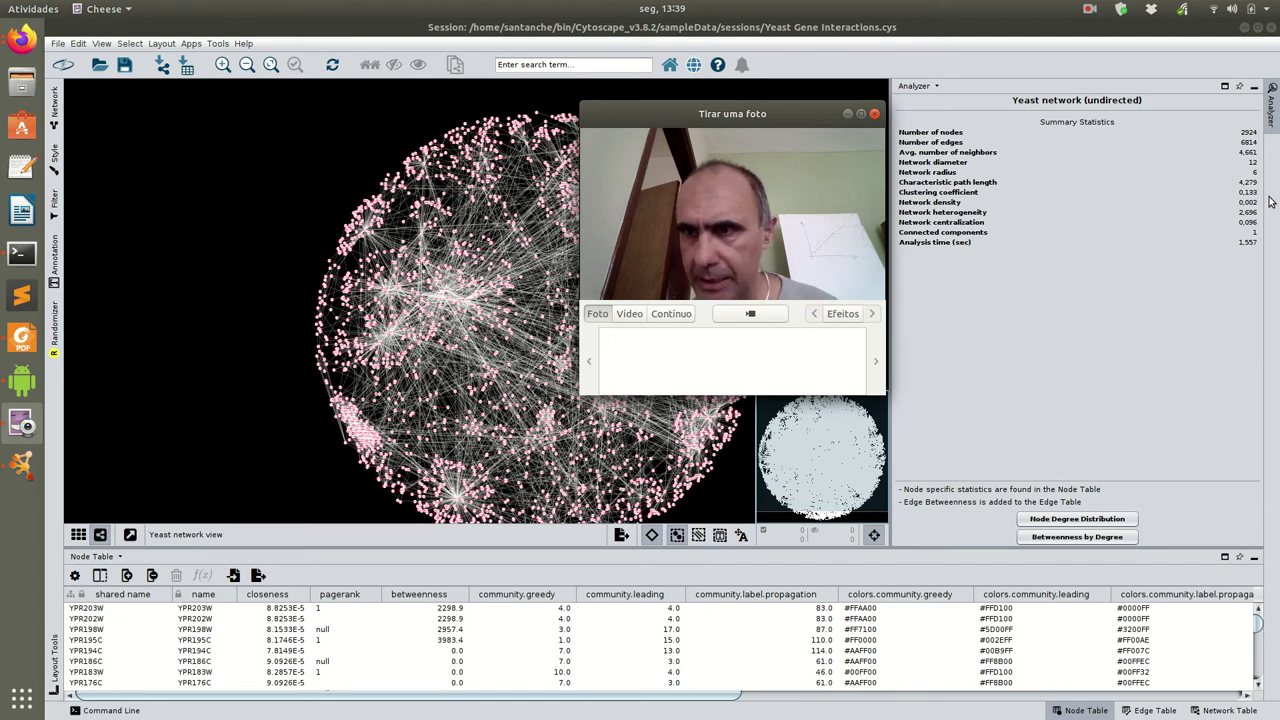
pyautogui.click(22, 40)
pyautogui.click(156, 120)
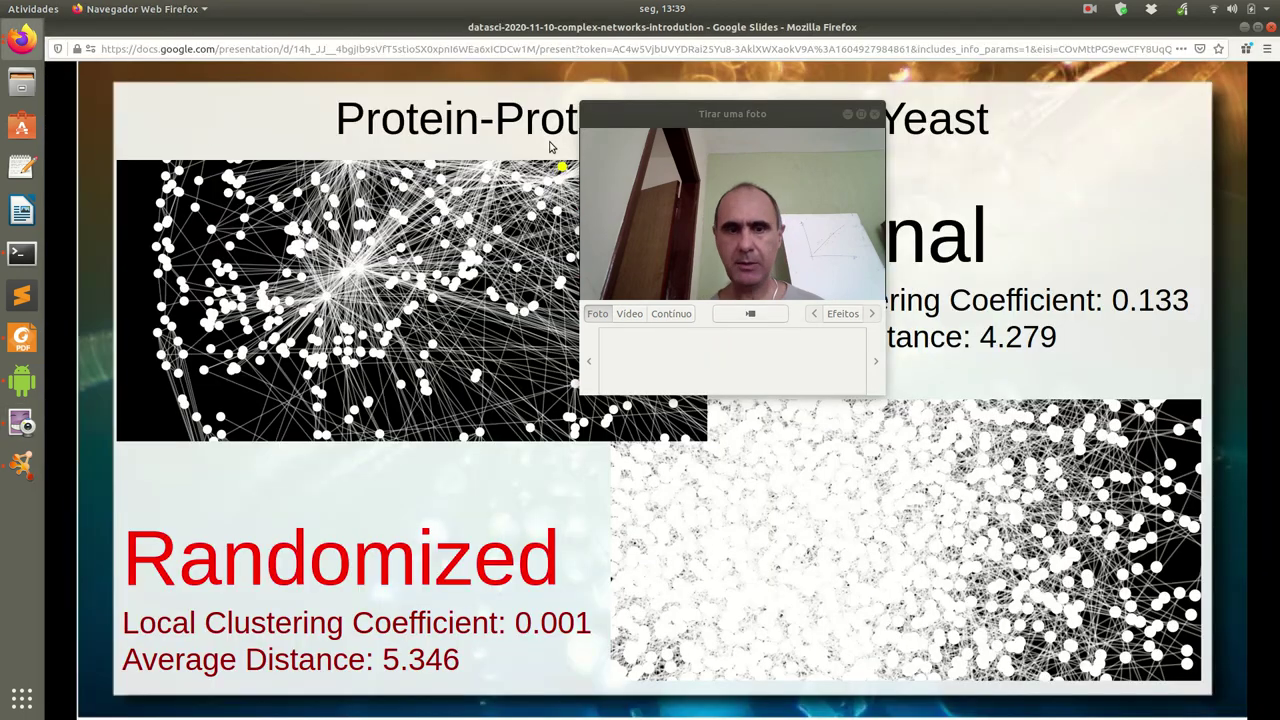
pyautogui.moveTo(765, 123); pyautogui.dragTo(518, 165)
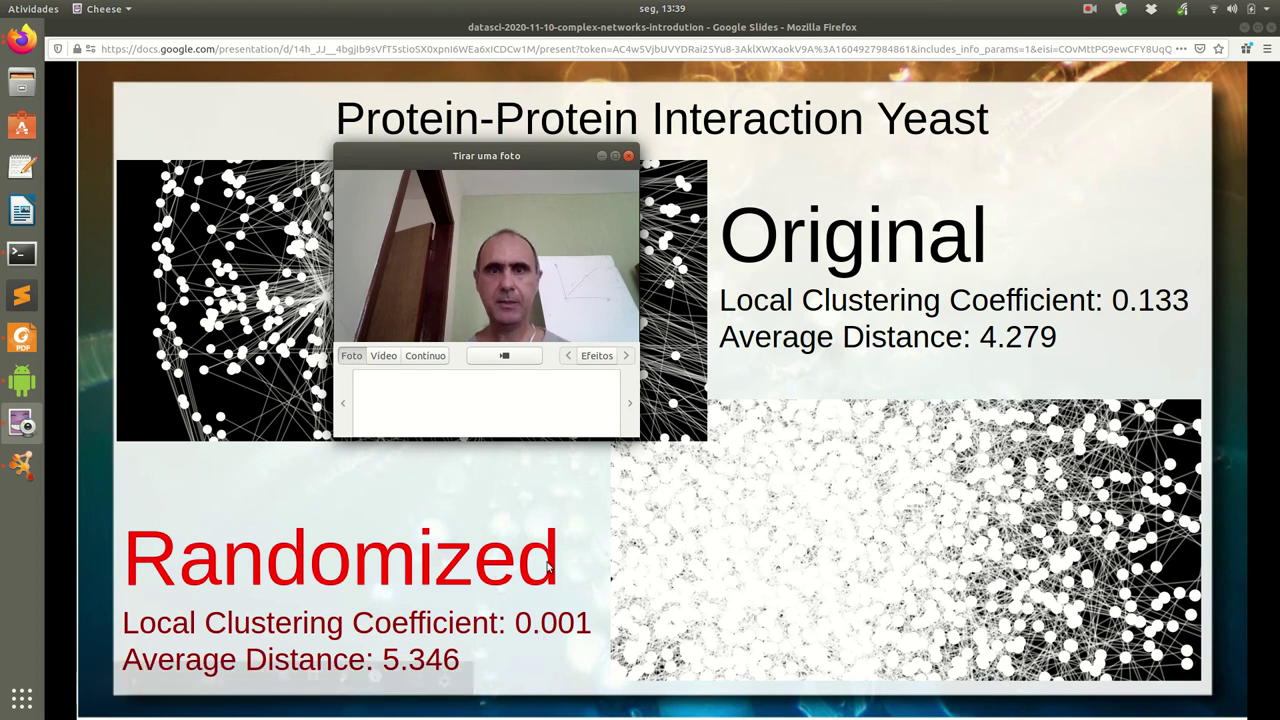
pyautogui.moveTo(518, 156); pyautogui.dragTo(590, 343)
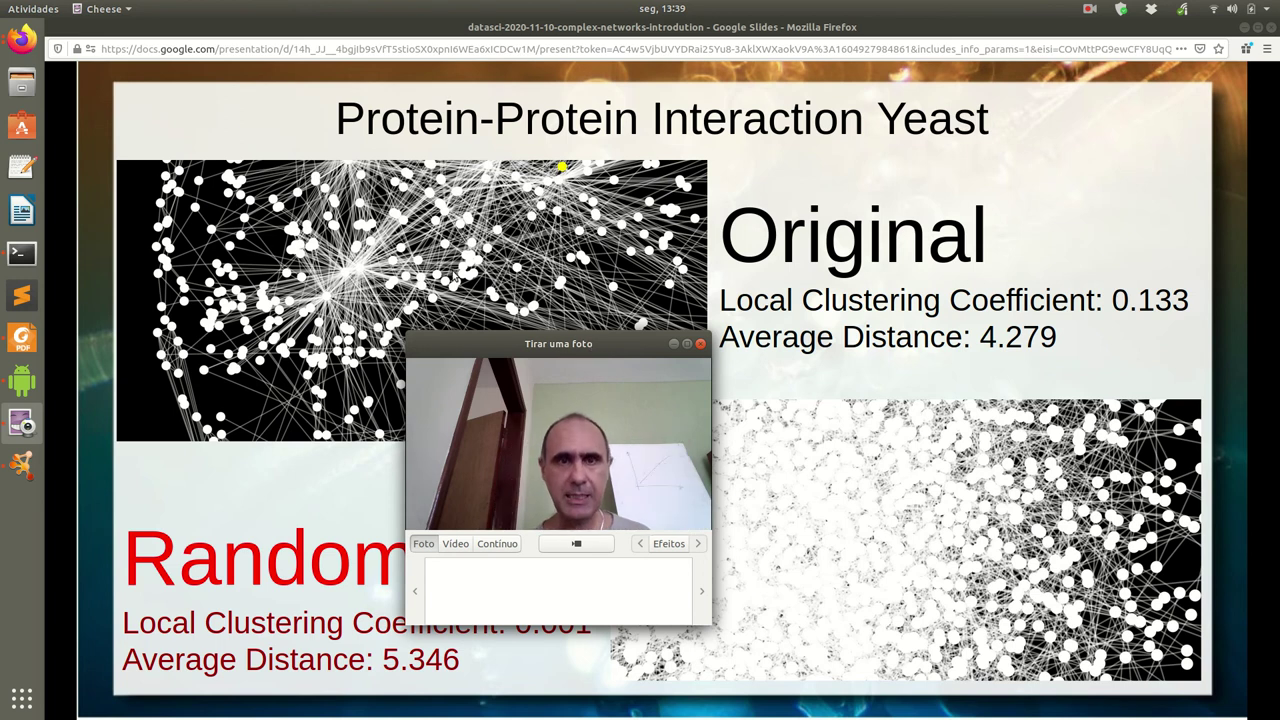
# Advance to the "Dynamics of Small-World Networks" slide, present it in full screen, and move the webcam window clear of the small-world diagram and randomness arrow
pyautogui.click(470, 218)
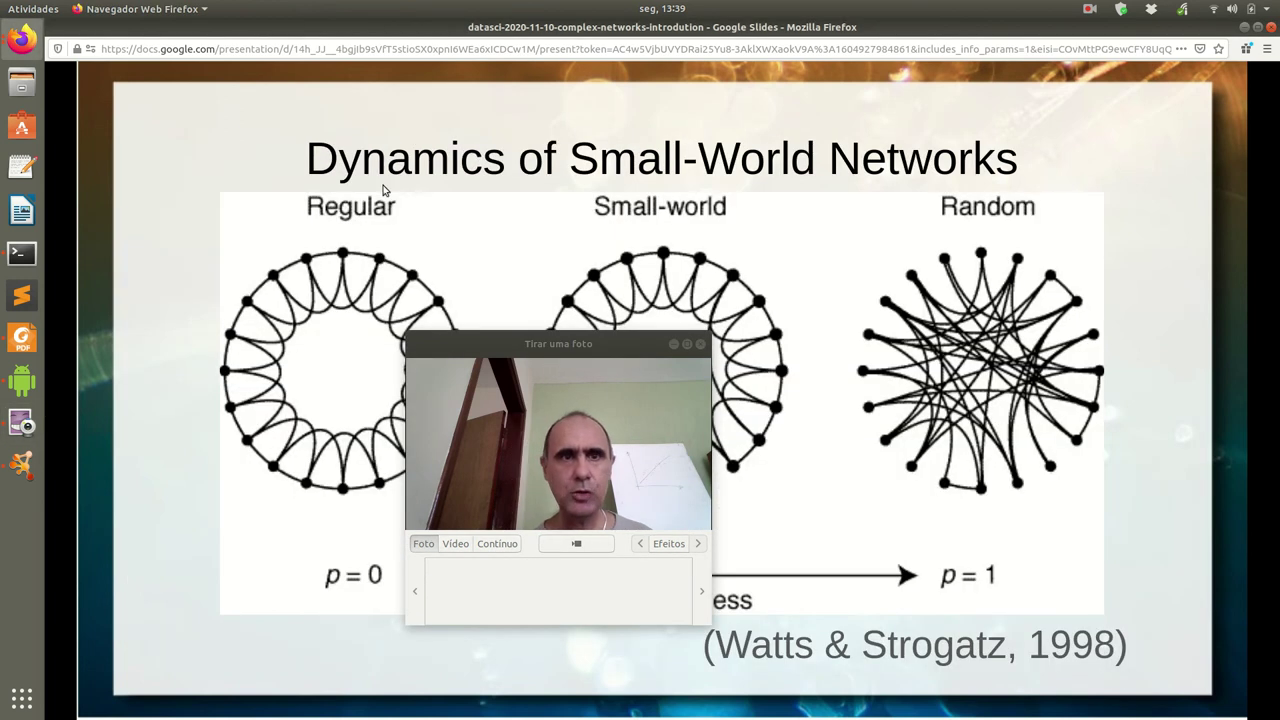
pyautogui.click(412, 682)
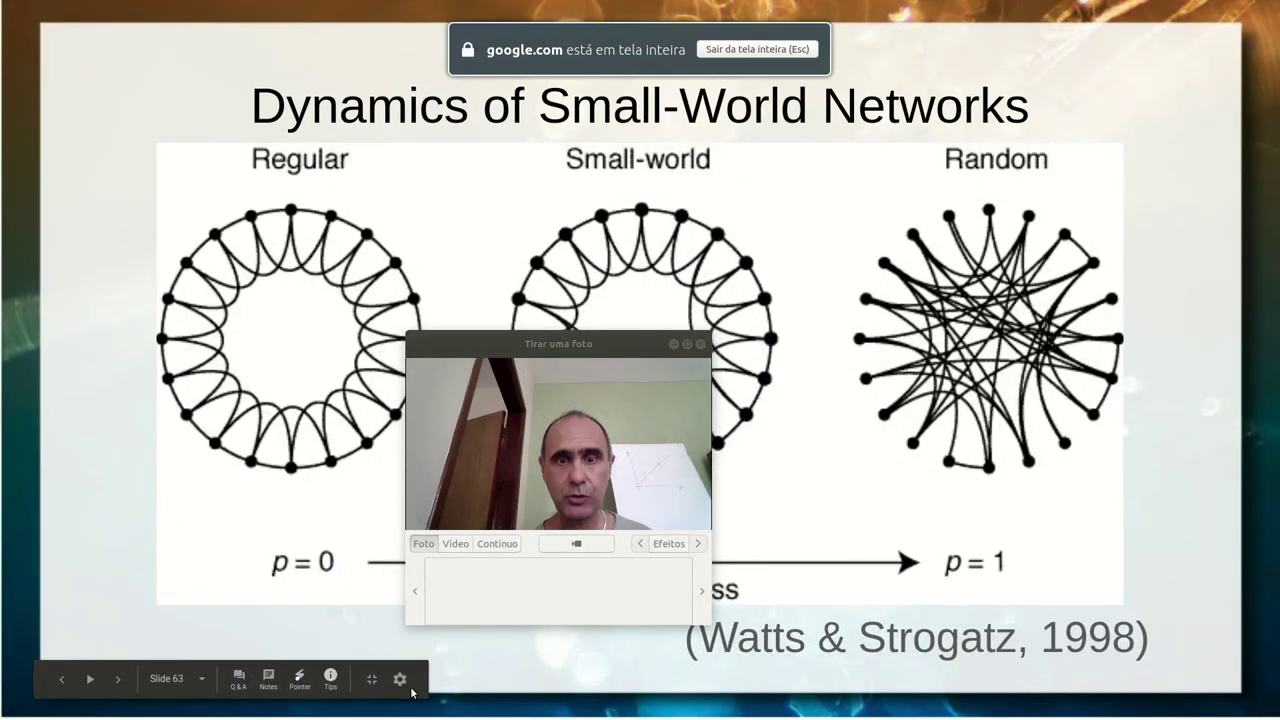
pyautogui.moveTo(608, 343); pyautogui.dragTo(379, 408)
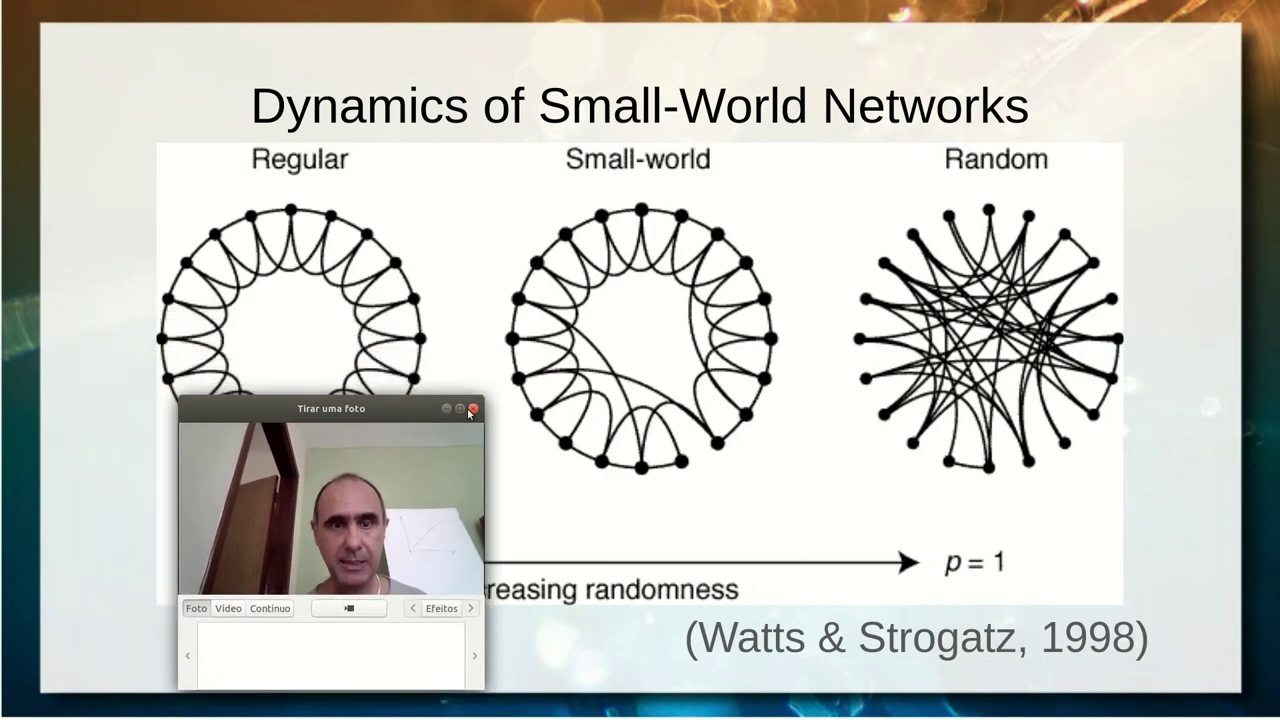
pyautogui.moveTo(482, 398); pyautogui.dragTo(302, 446)
pyautogui.moveTo(175, 440); pyautogui.dragTo(166, 449)
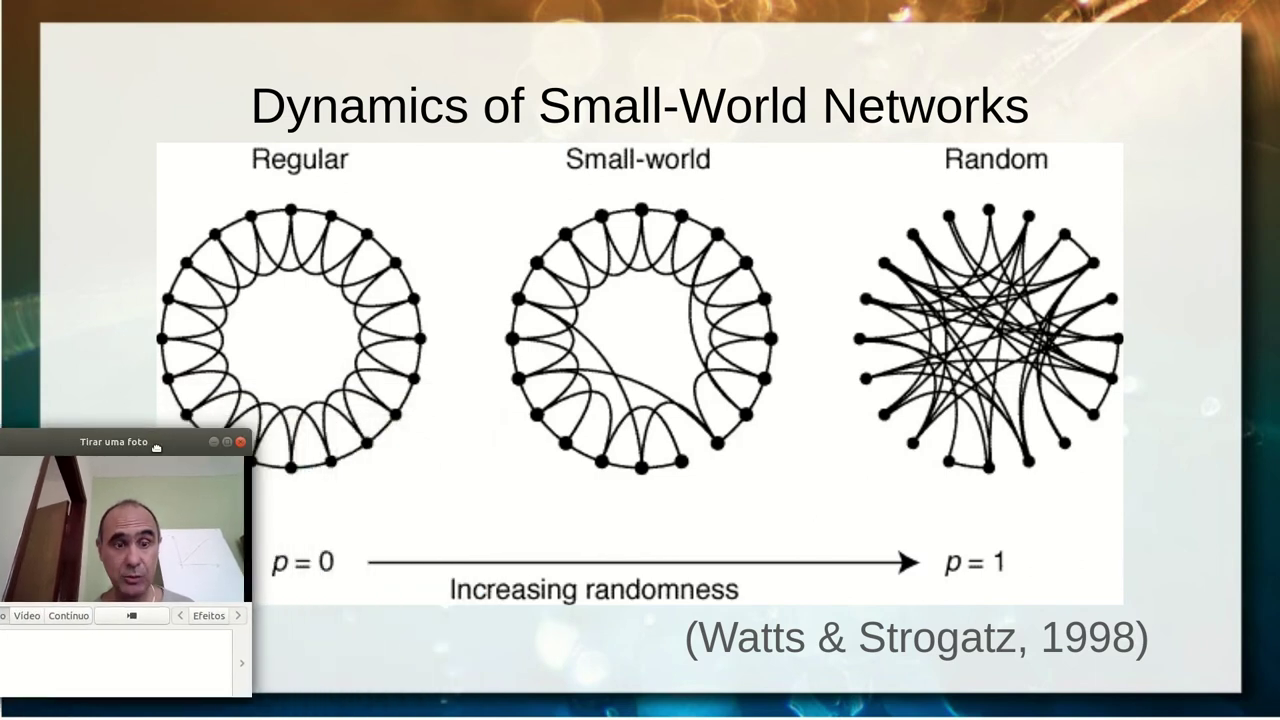